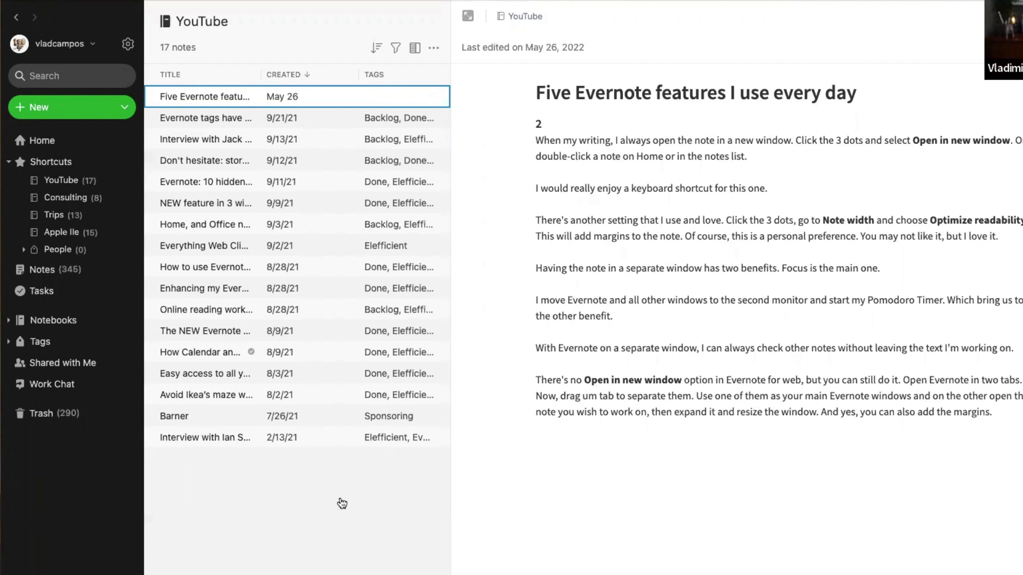
Step: Use the Cmd+J quick switcher, filtered with 'proj', to jump to the Projects notebook
left_click(601, 343)
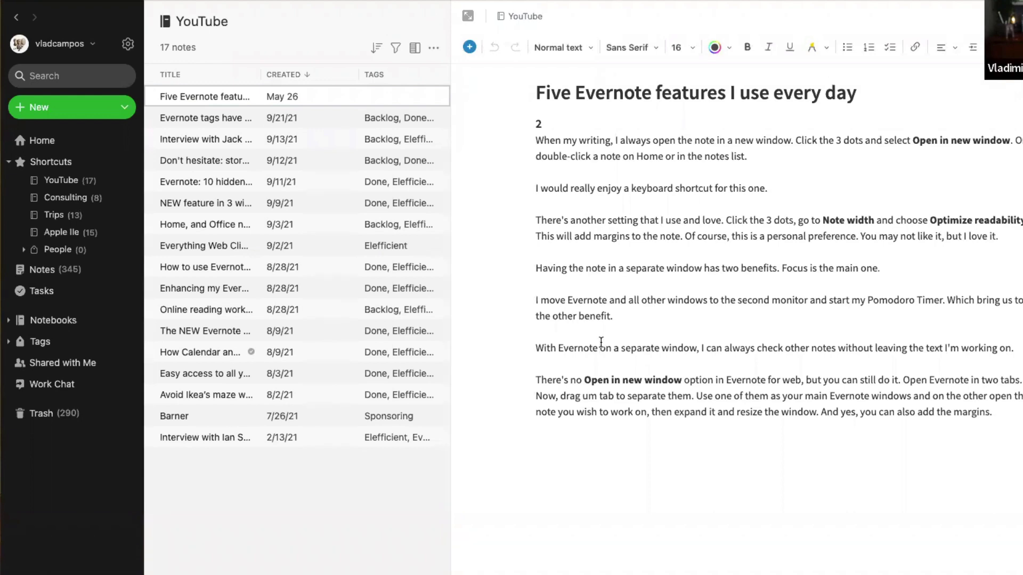
key("super+j")
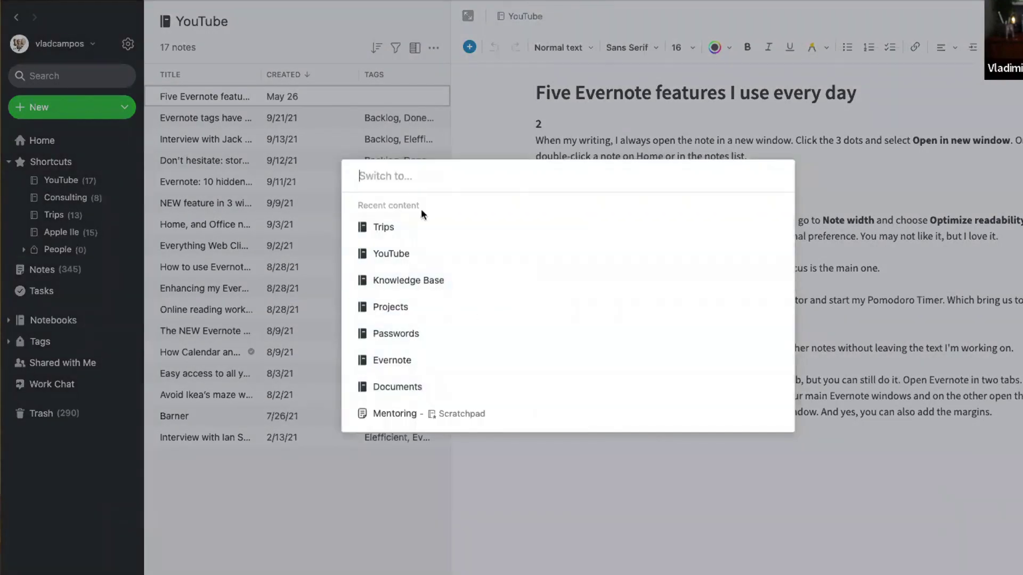
left_click_drag(425, 207, 355, 210)
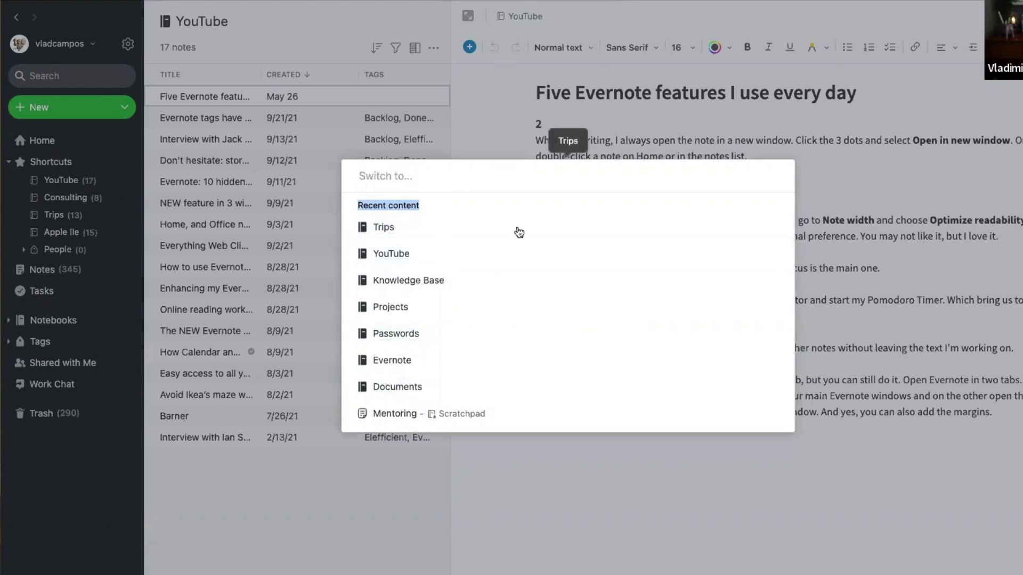
left_click(548, 487)
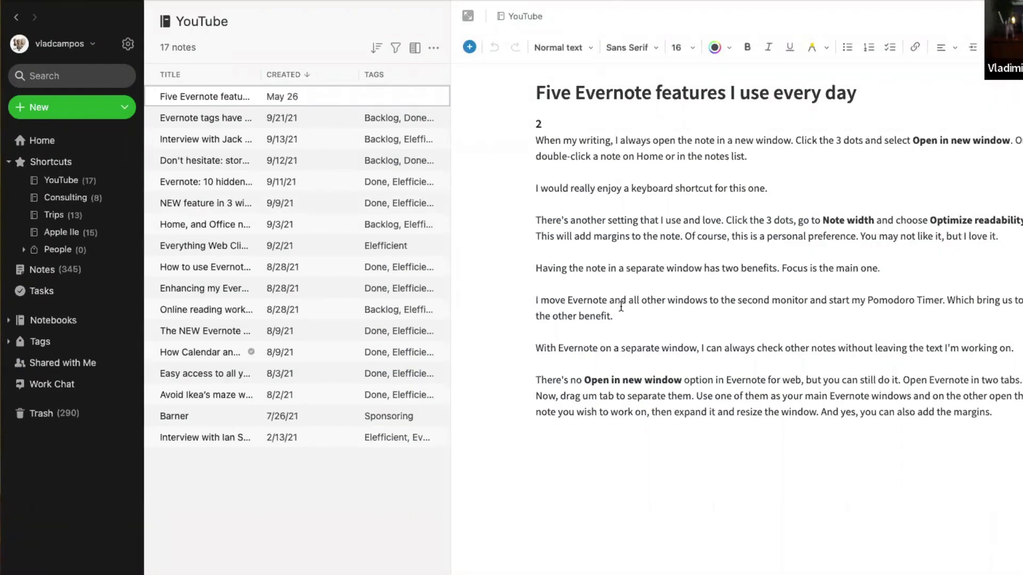
key("super+j")
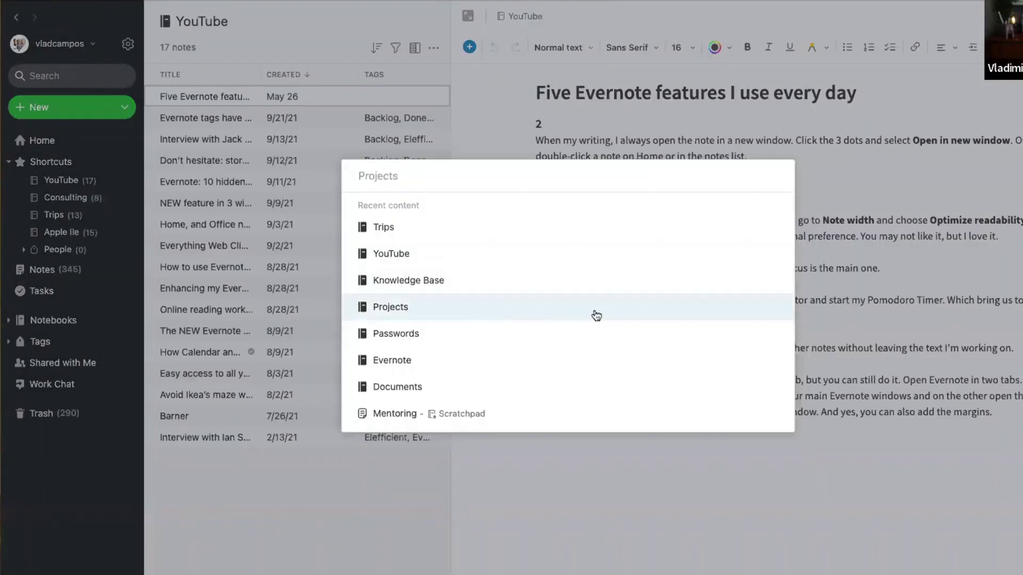
type("proj")
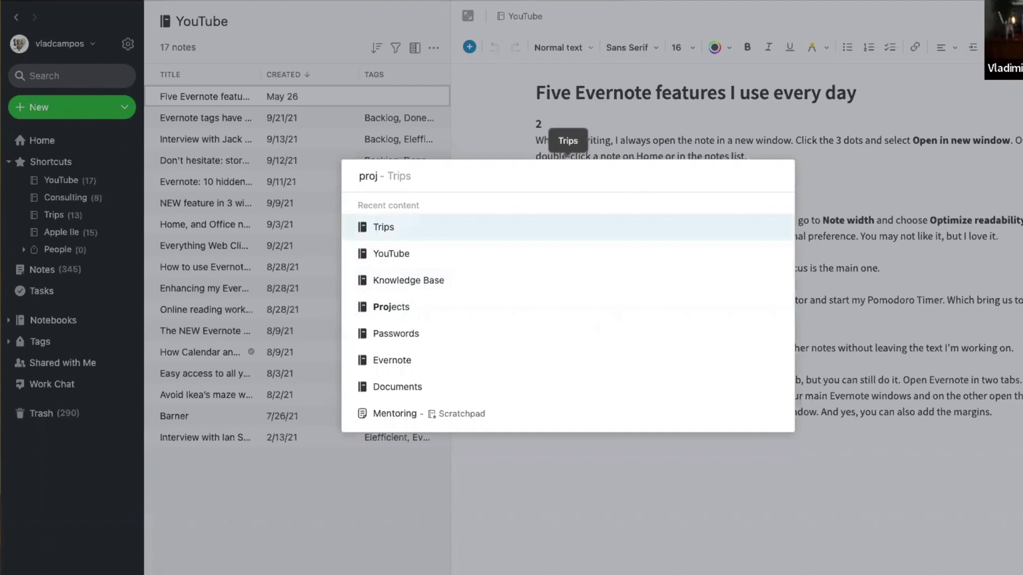
left_click(414, 210)
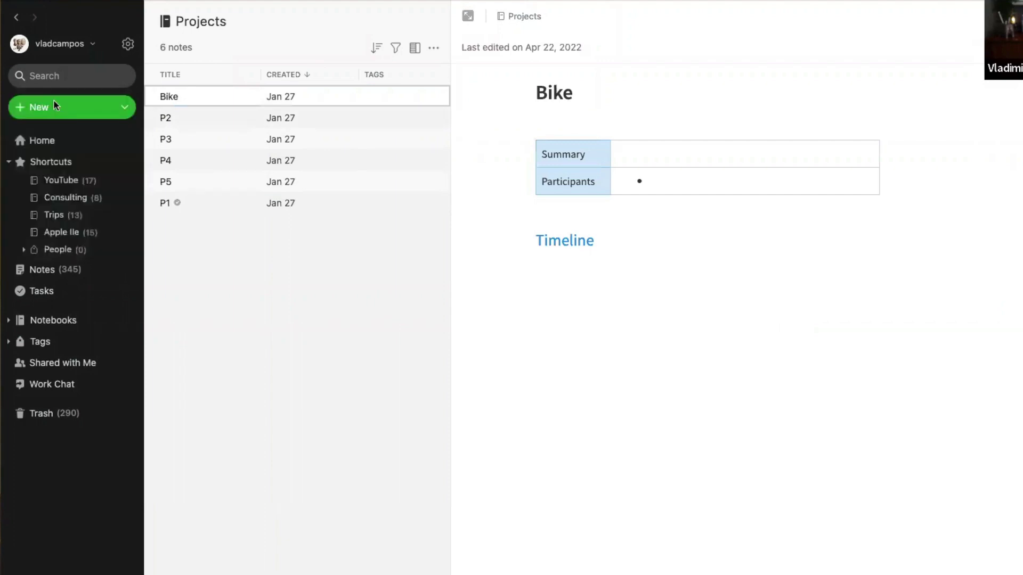
Step: Add a Projects note titled 'gfdghdfgh' with body 'dfghdfgh', then switch to Trips via Cmd+J
left_click(55, 106)
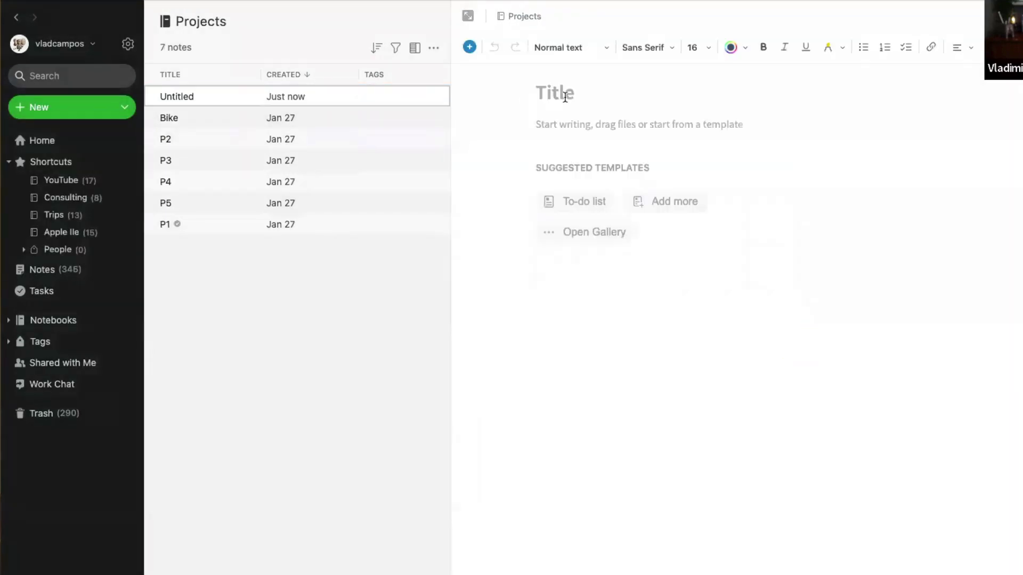
type("gfdghdfgh")
key("Return")
type("dfghdfgh")
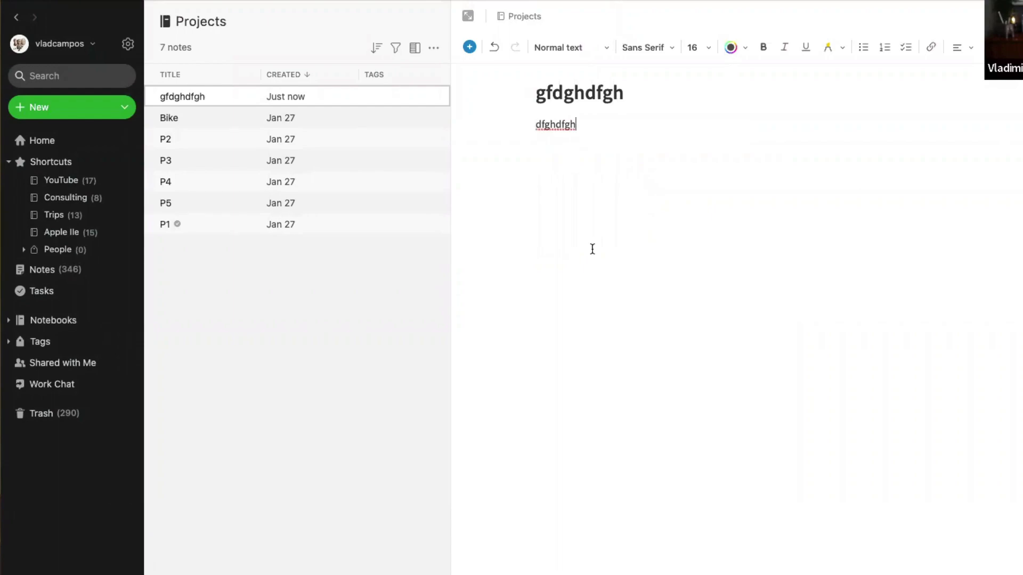
key("super+j")
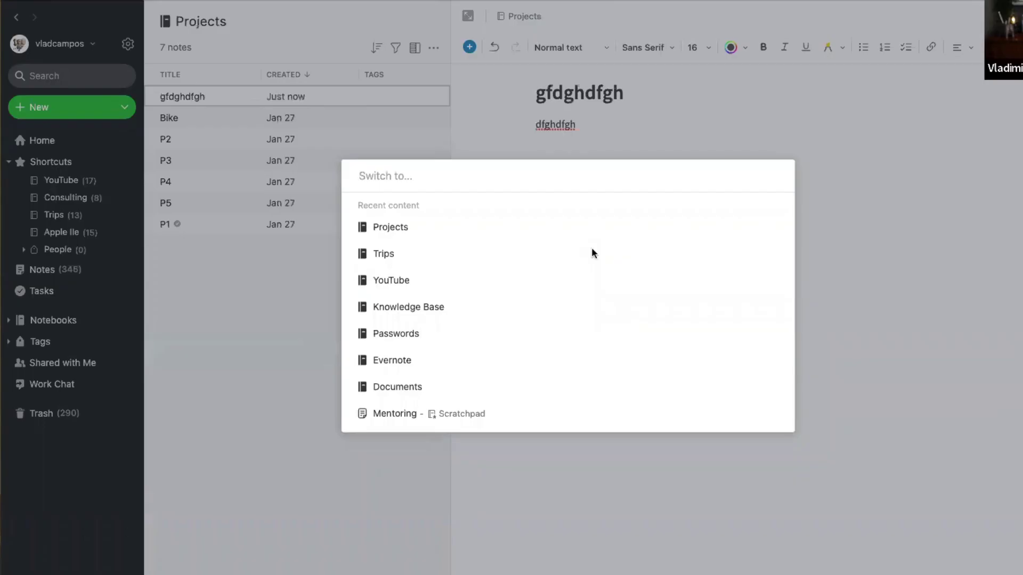
left_click(429, 259)
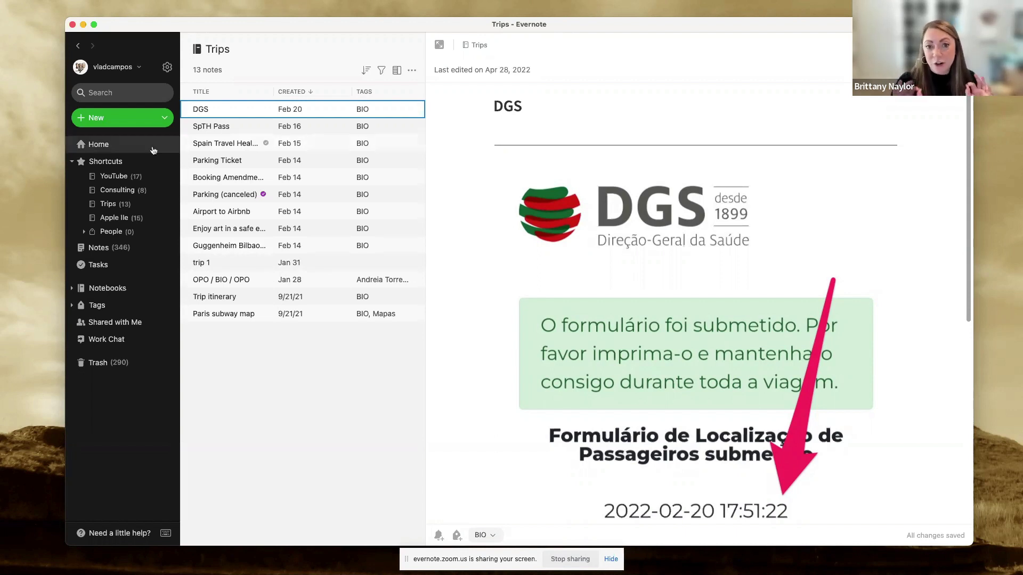
Step: Show the full list of all 348 notes from the sidebar's Notes entry
left_click(138, 251)
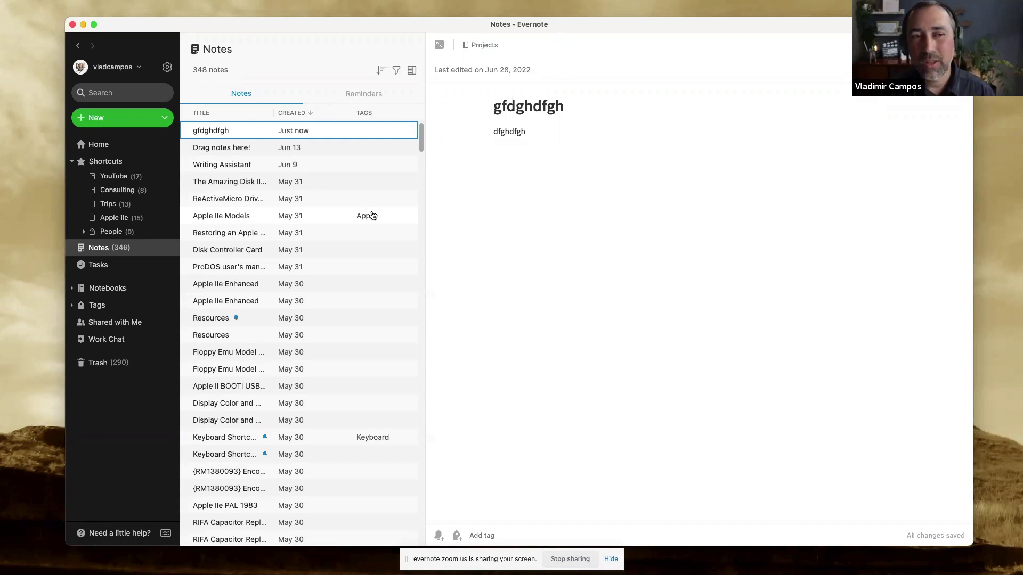
Step: Enable Show recent notes in Sidebar preferences, then open gfdghdfgh and 'Drag notes here!' from Recent Notes
left_click(168, 69)
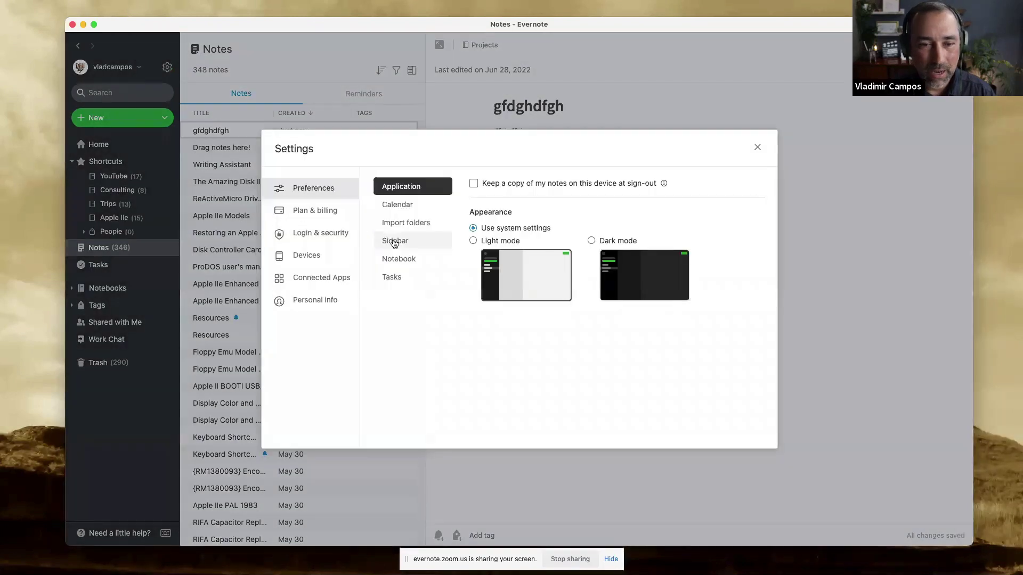
left_click(395, 241)
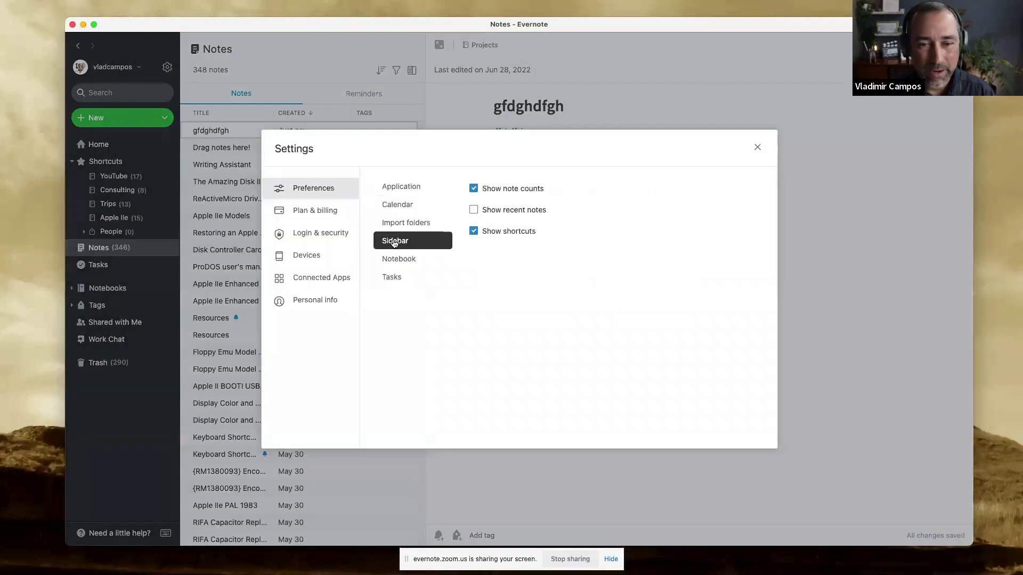
left_click(473, 211)
left_click(757, 147)
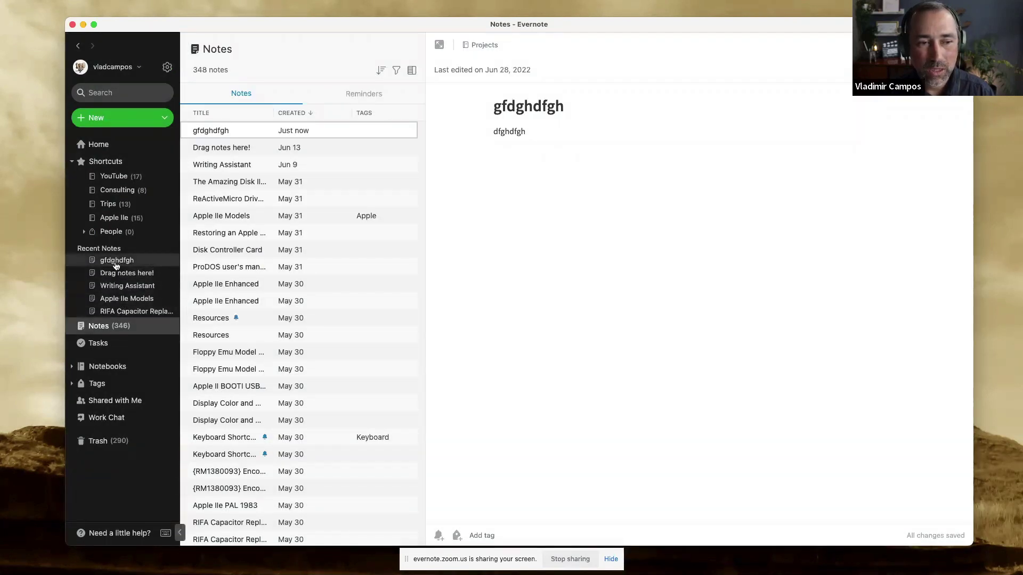
left_click(116, 262)
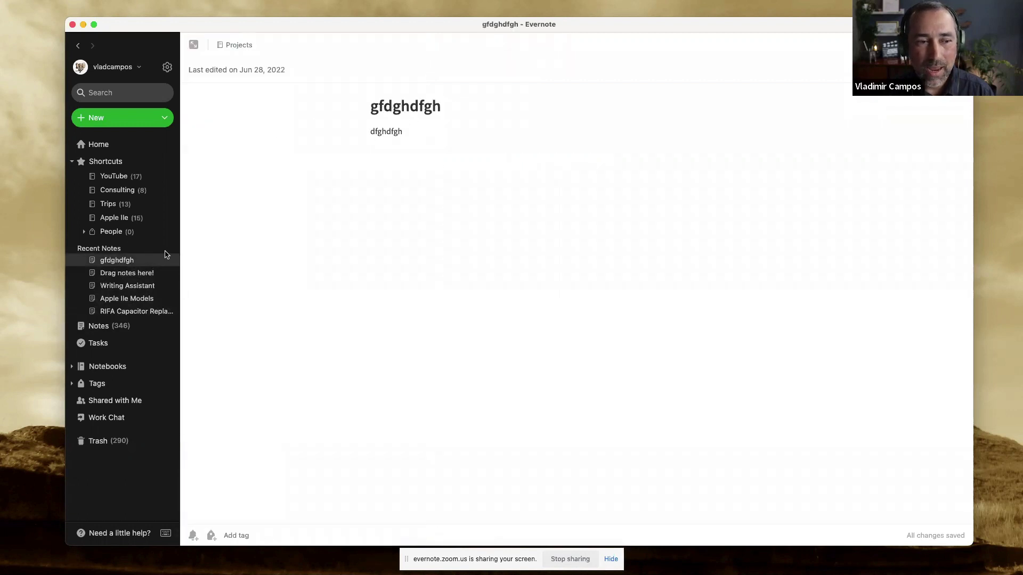
left_click(137, 274)
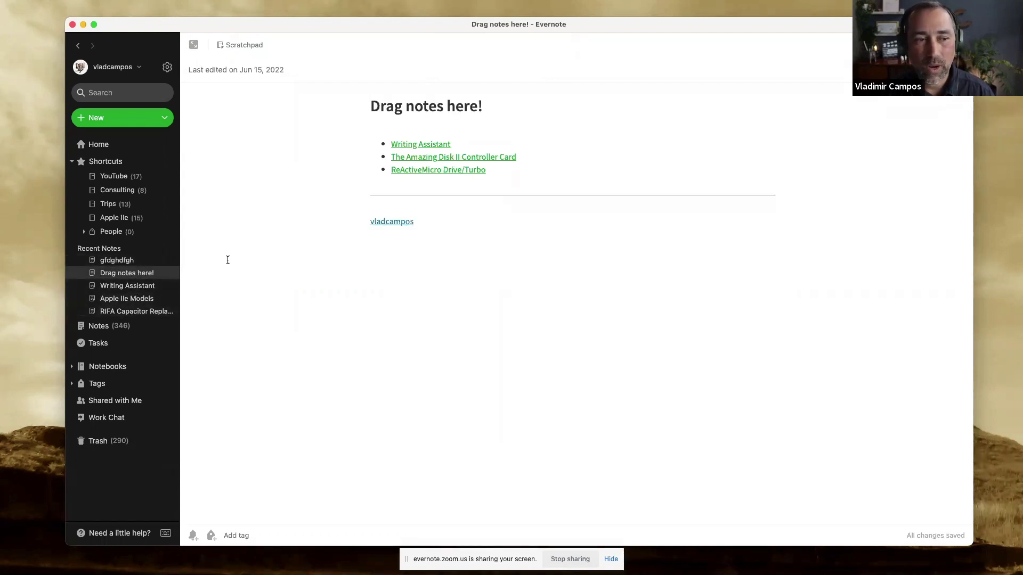
Step: Create a Scratchpad note titled 'New Note', then switch between it and gfdghdfgh in Recent Notes
left_click(123, 261)
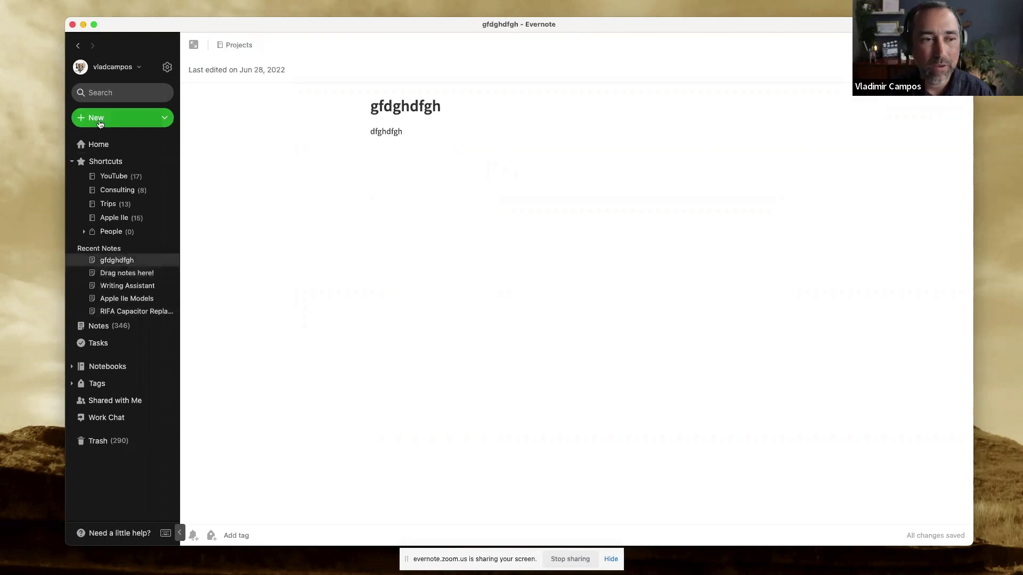
mouse_move(100, 122)
key("super+alt+n")
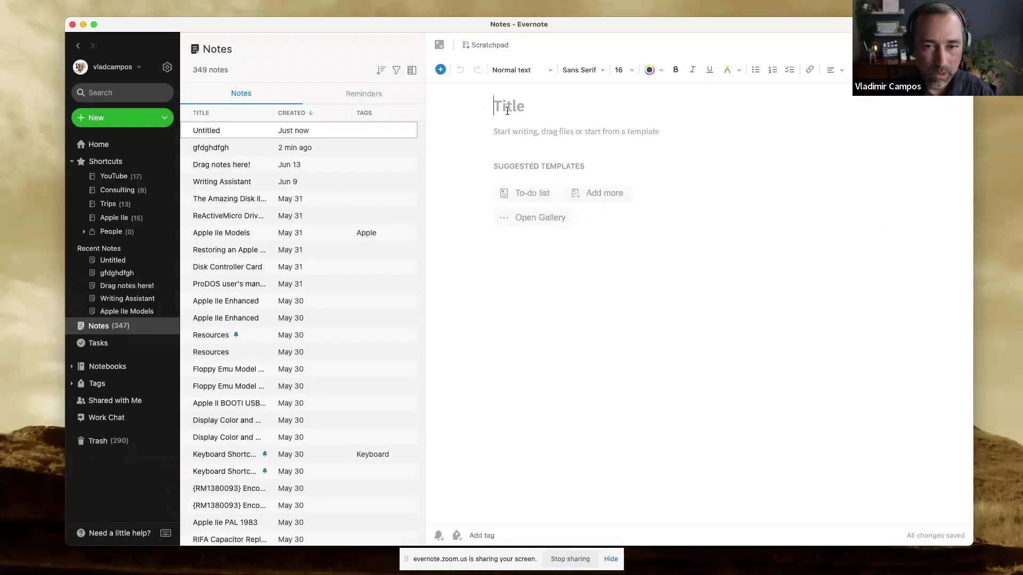
type("New Note")
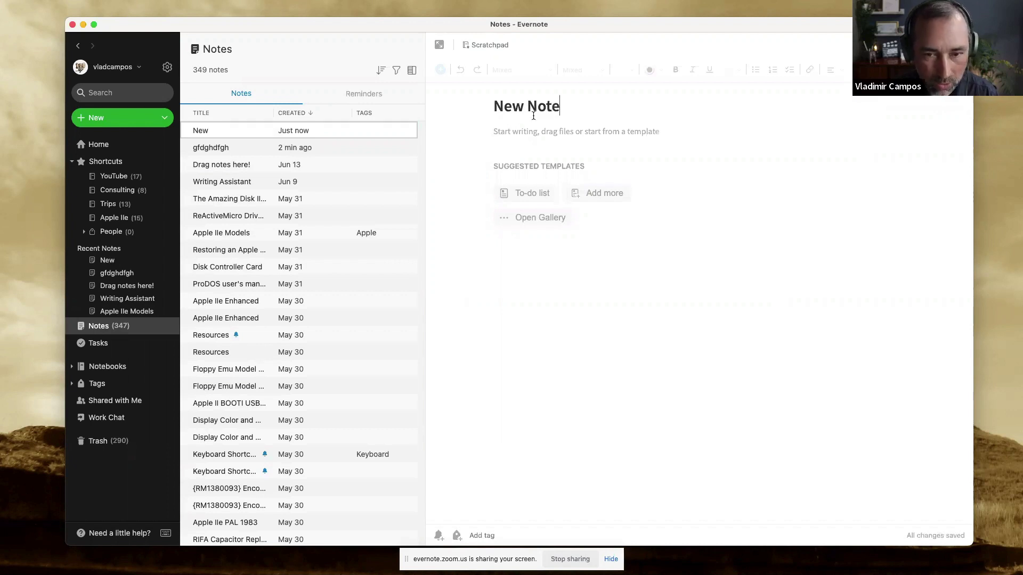
key("Return")
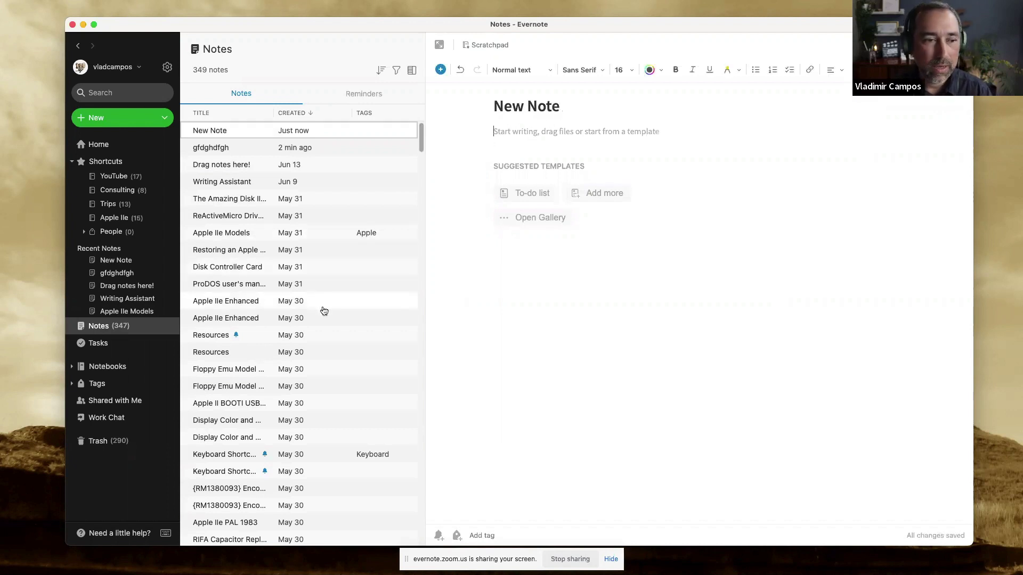
left_click(142, 275)
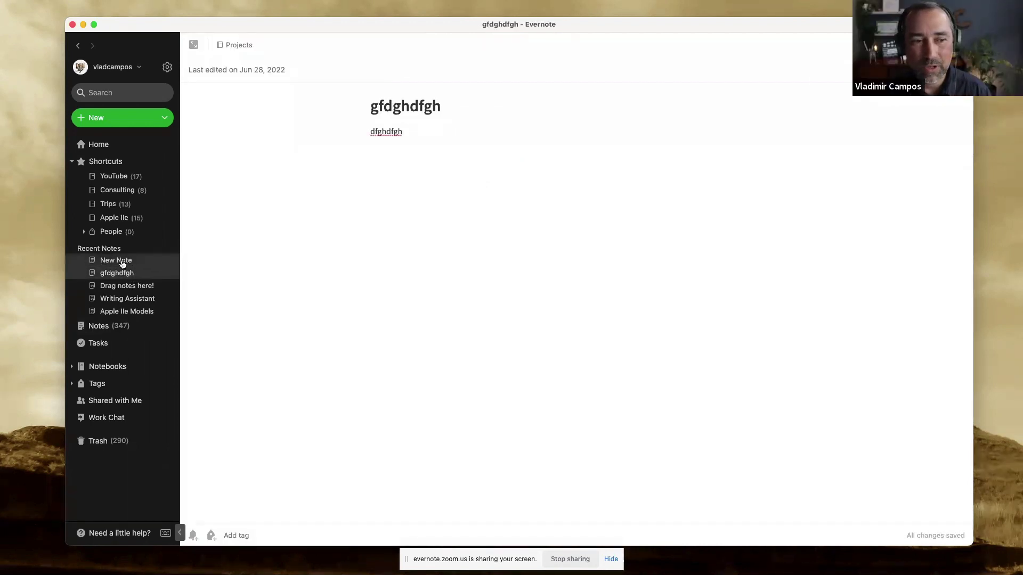
left_click(122, 265)
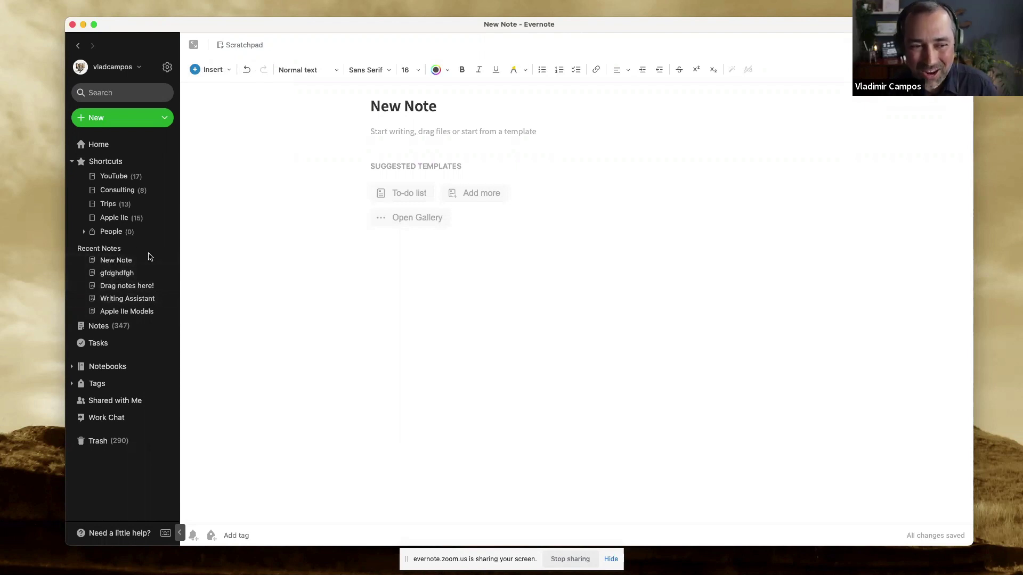
left_click(99, 145)
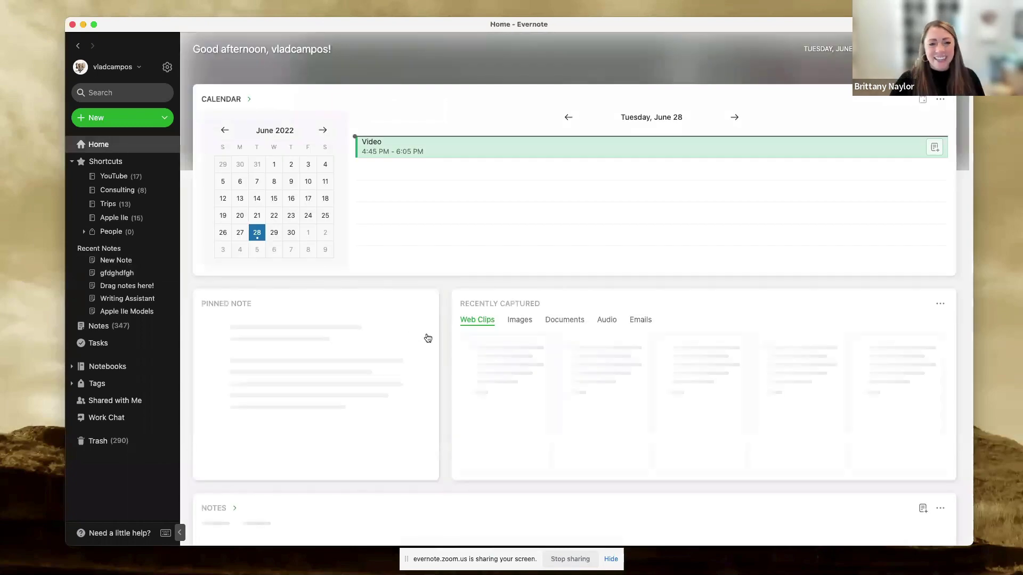
scroll(426, 333, "down", 3)
scroll(426, 334, "up", 3)
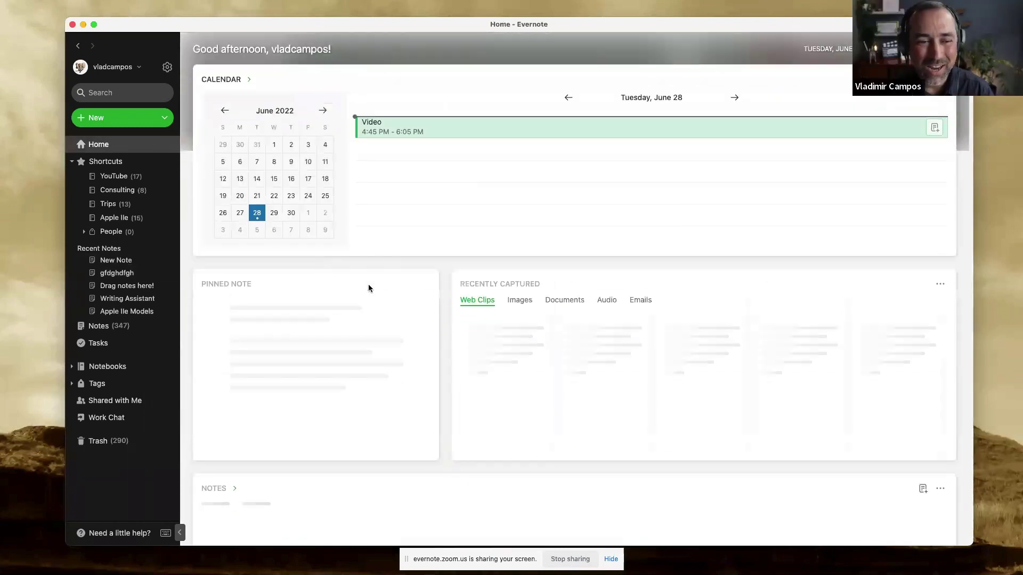
scroll(349, 473, "down", 3)
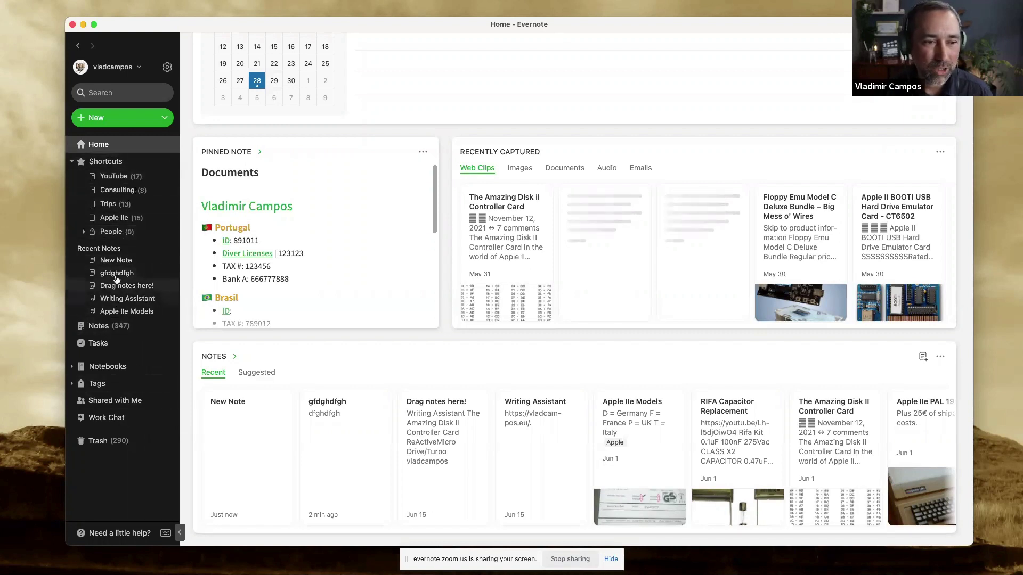
Step: Uncheck Show recent notes in the Settings Sidebar preferences and close Settings
left_click(167, 67)
left_click(413, 241)
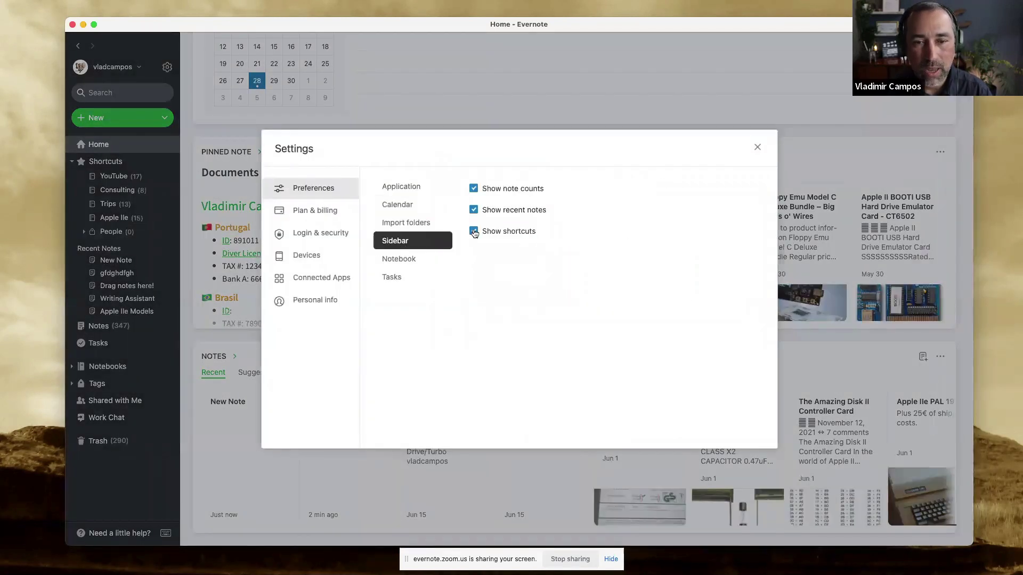
left_click(478, 214)
left_click(758, 148)
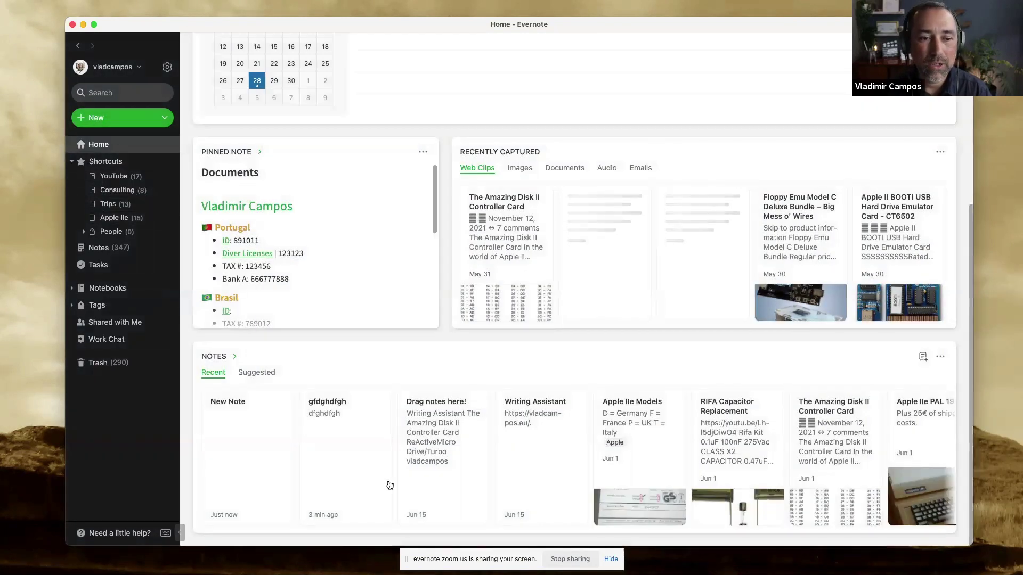
Step: Open gfdghdfgh from Home, then return to the Home dashboard and scroll through it
left_click(340, 437)
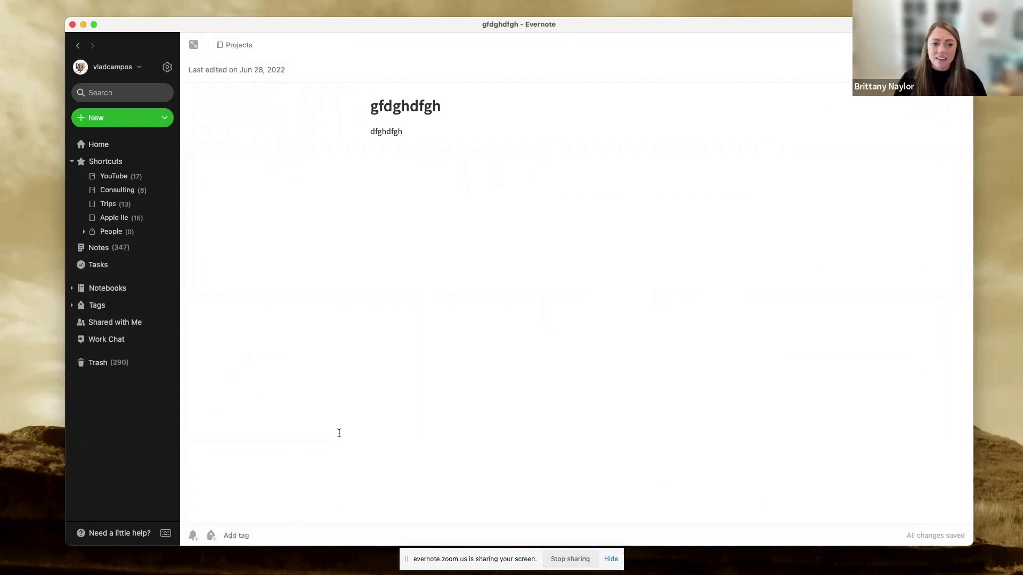
left_click(97, 144)
scroll(456, 444, "down", 3)
scroll(456, 444, "up", 3)
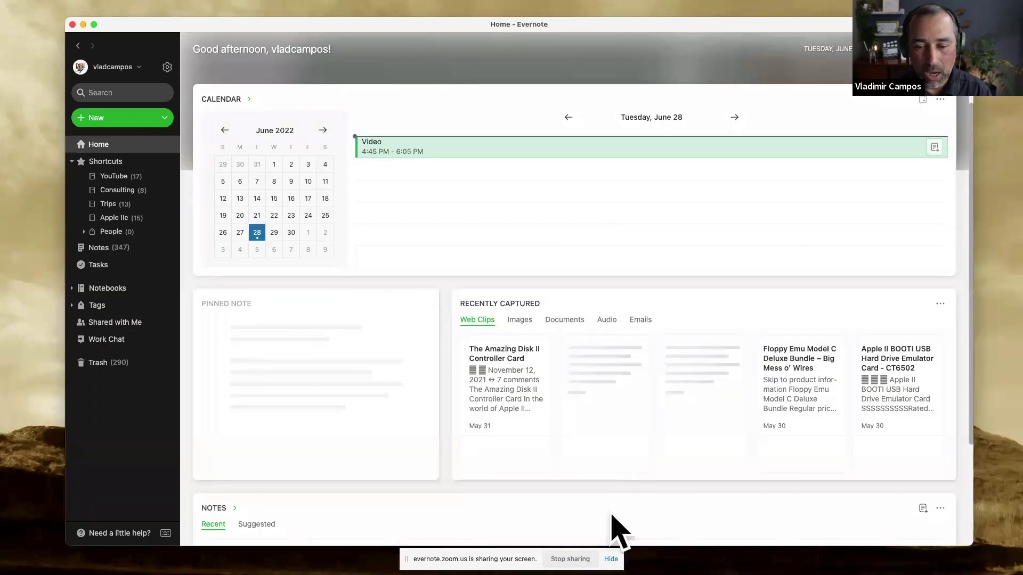
scroll(619, 514, "down", 3)
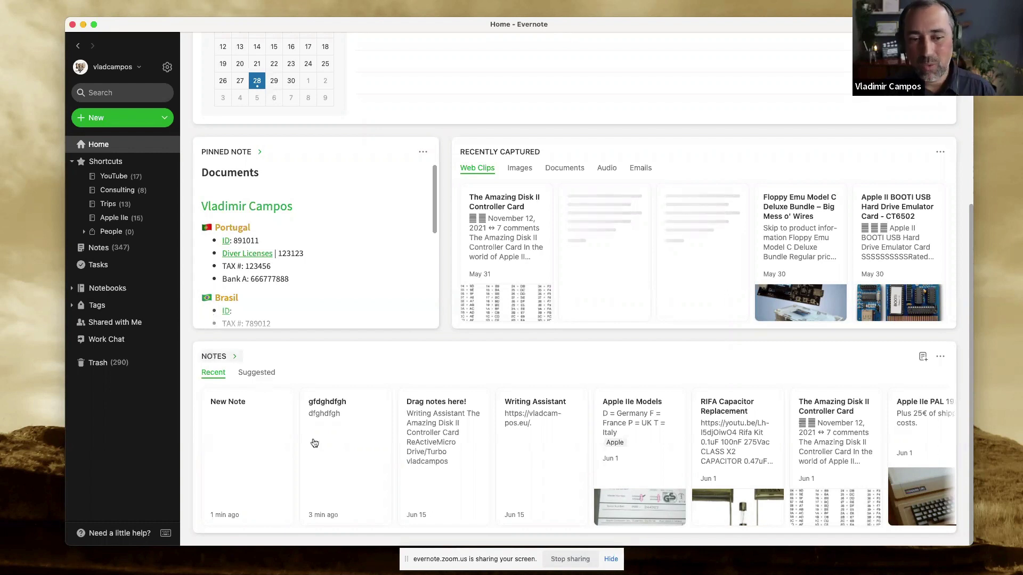
Step: Reopen gfdghdfgh from Home's Notes row and retype its title as 'Number 1'
left_click(365, 450)
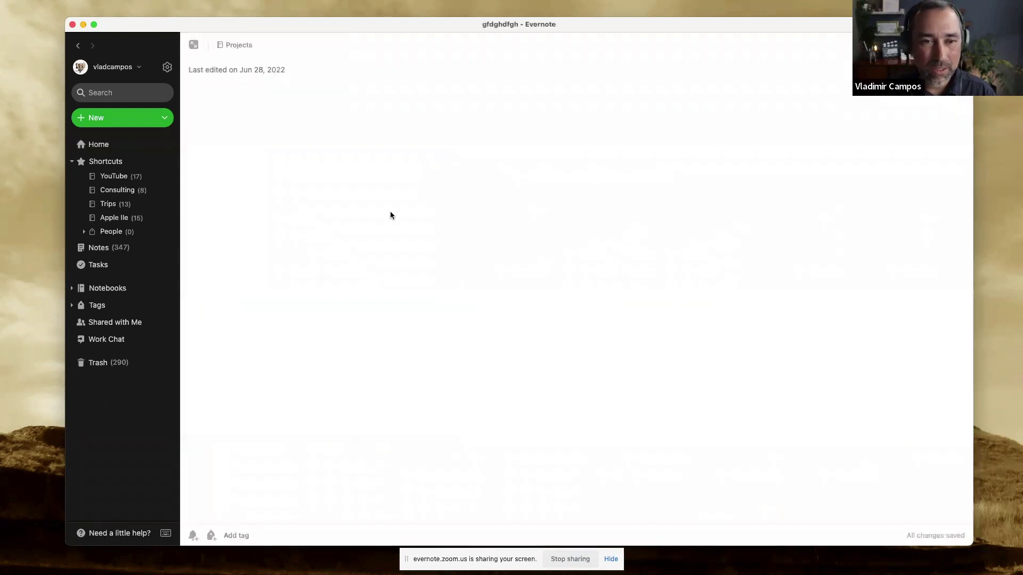
double_click(381, 106)
key("BackSpace")
type("Num")
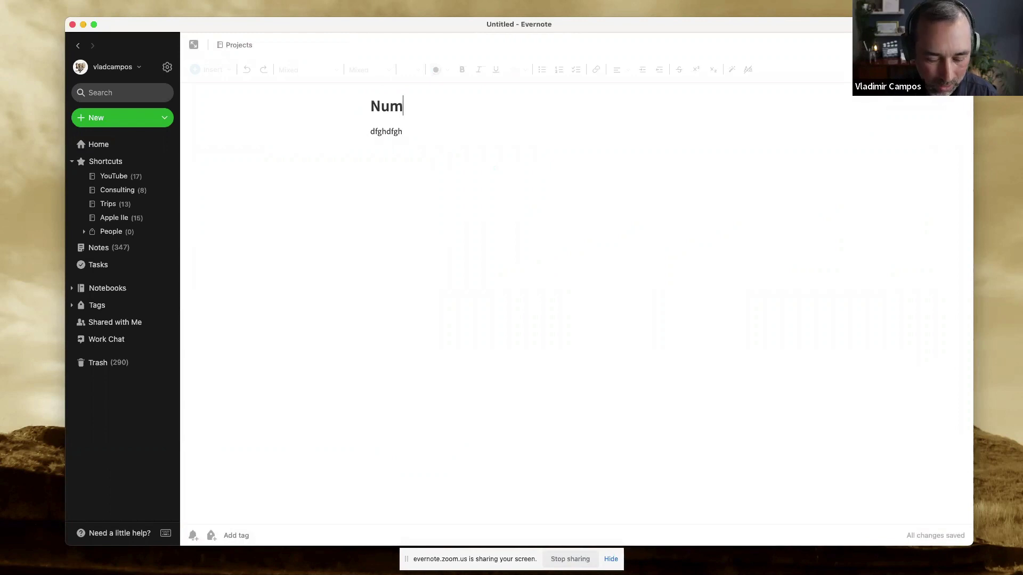
type("ber 1")
Step: Confirm the 'Number 1' title and go back down to Home's Notes widget
key("Return")
left_click(90, 144)
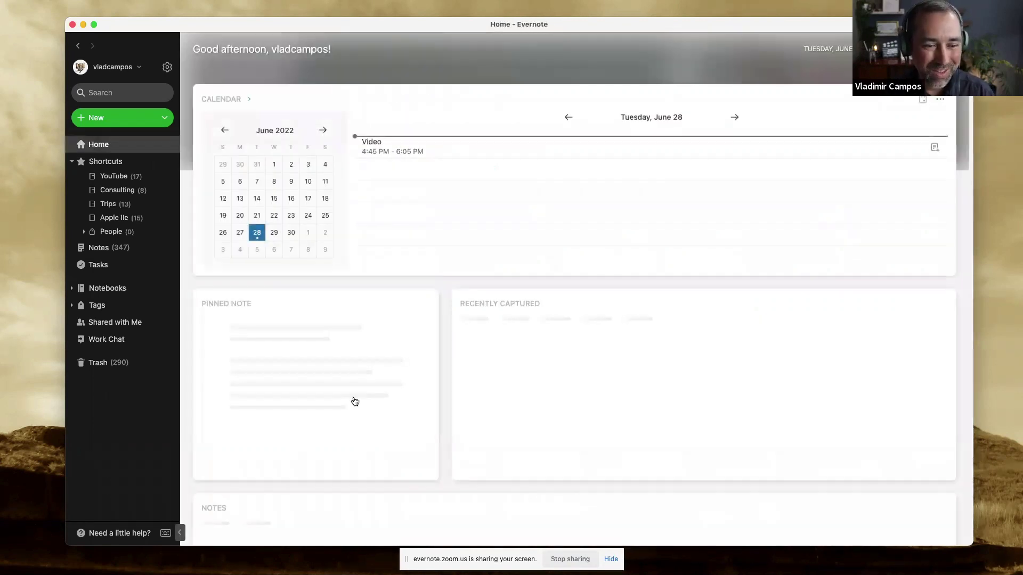
scroll(354, 450, "down", 3)
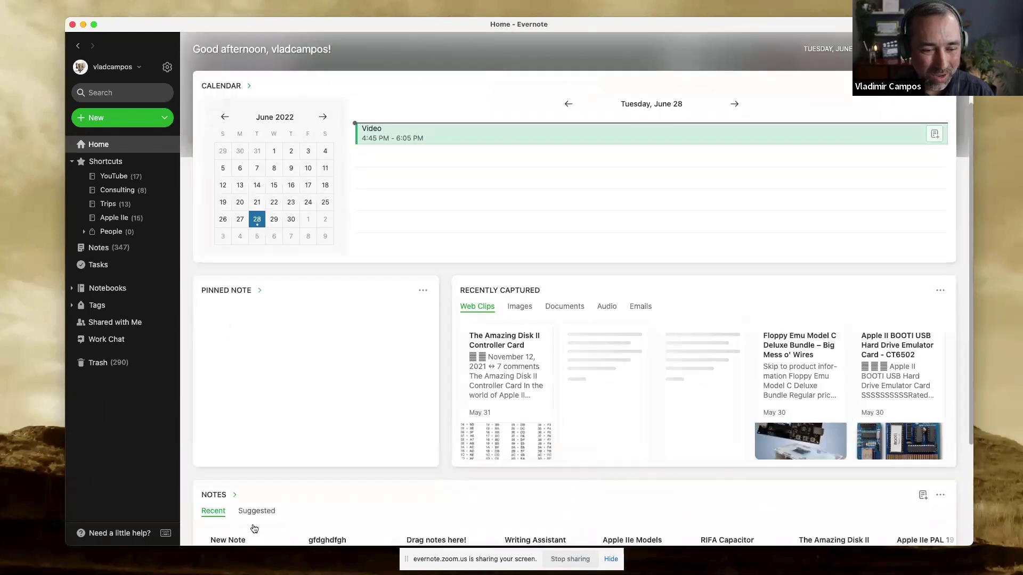
scroll(256, 489, "down", 3)
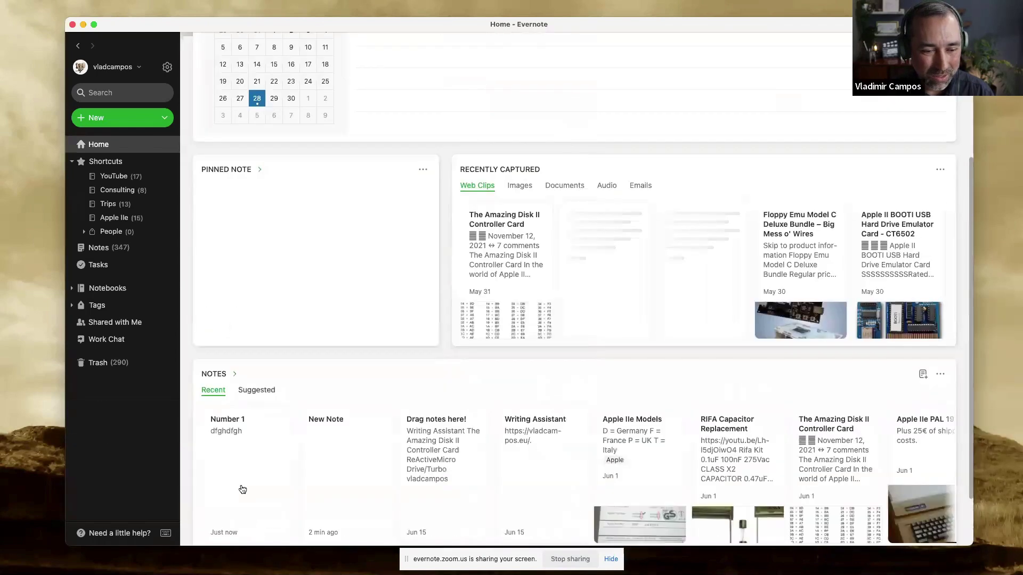
Step: Open Number 1 from Home's recent notes and scroll through it
left_click(340, 468)
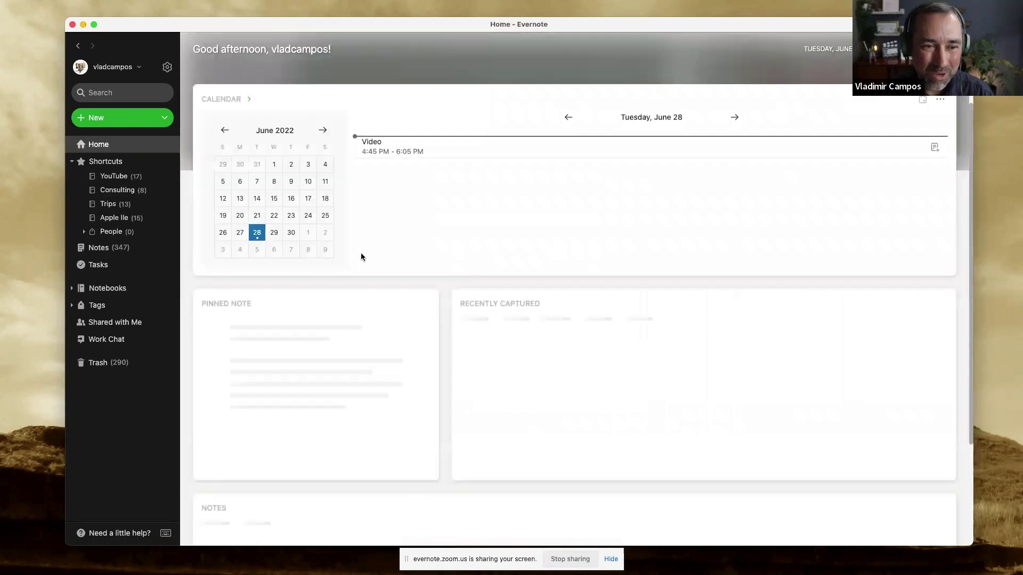
scroll(442, 318, "down", 3)
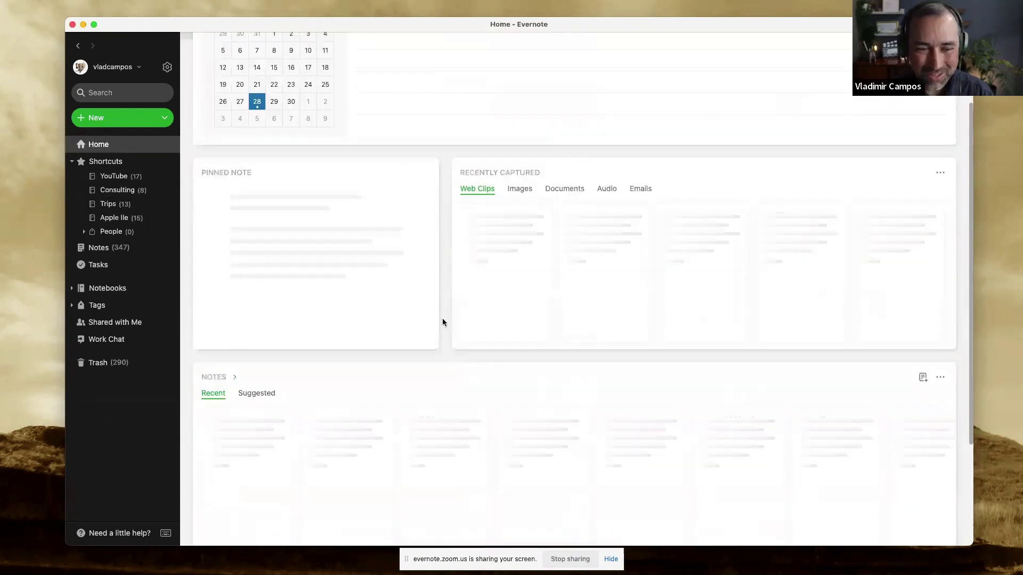
scroll(443, 318, "up", 3)
scroll(442, 317, "down", 2)
scroll(377, 475, "up", 2)
scroll(378, 482, "down", 4)
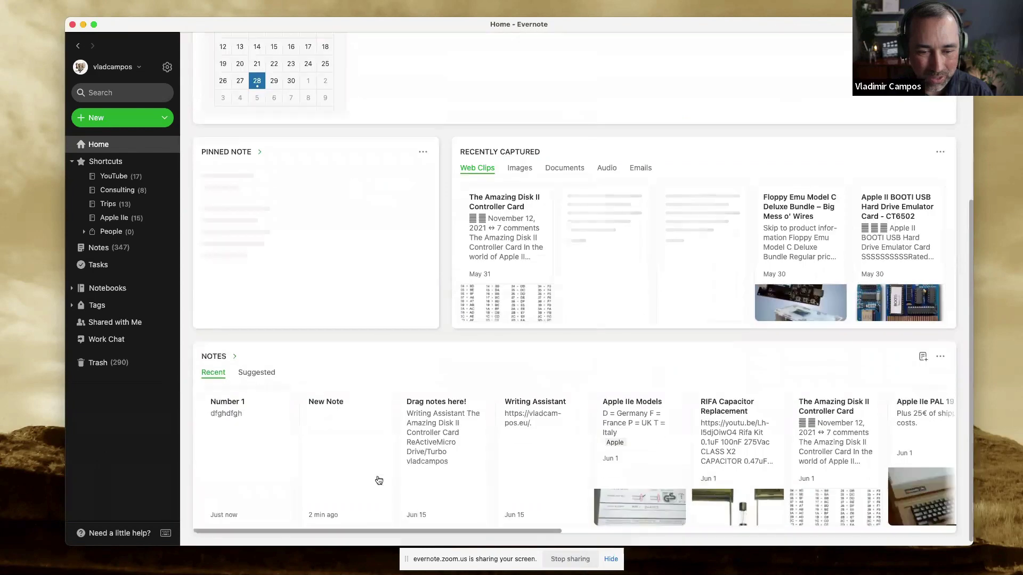
Step: Retitle 'New Note' to 'Number 2', go back to Home, and reopen Number 2 from there
left_click(347, 462)
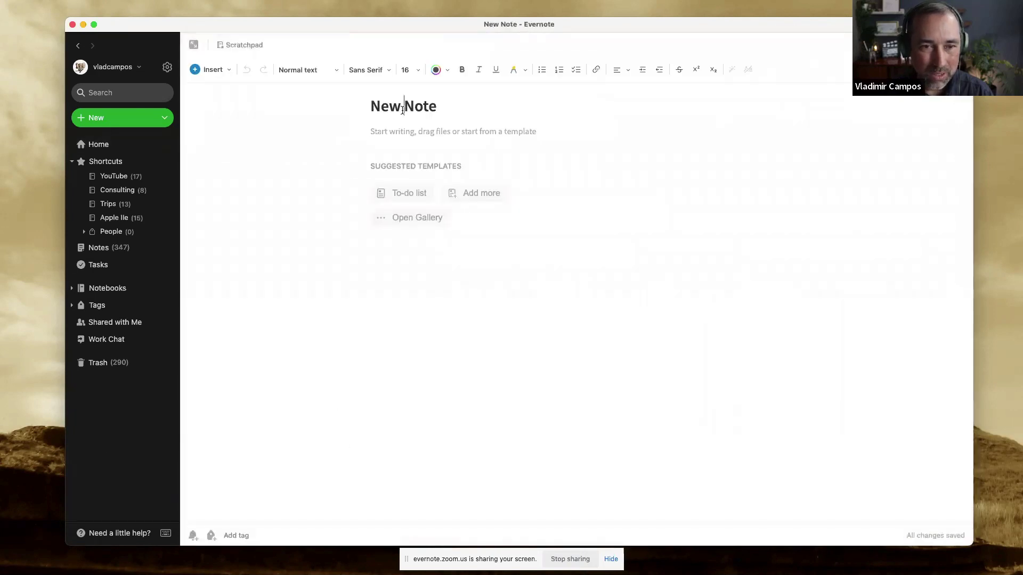
triple_click(402, 109)
type("Number ")
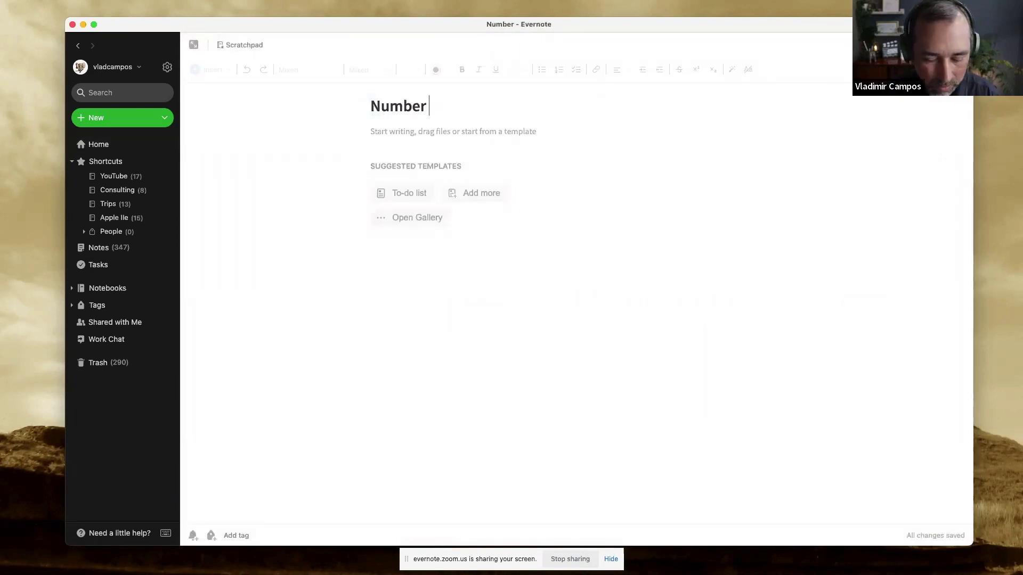
type("2")
key("Return")
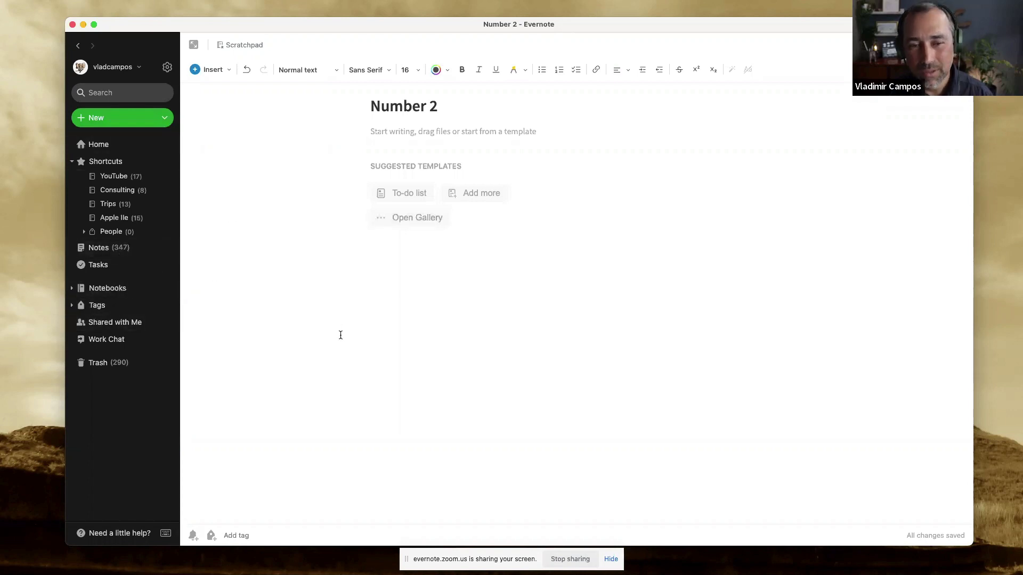
left_click(77, 46)
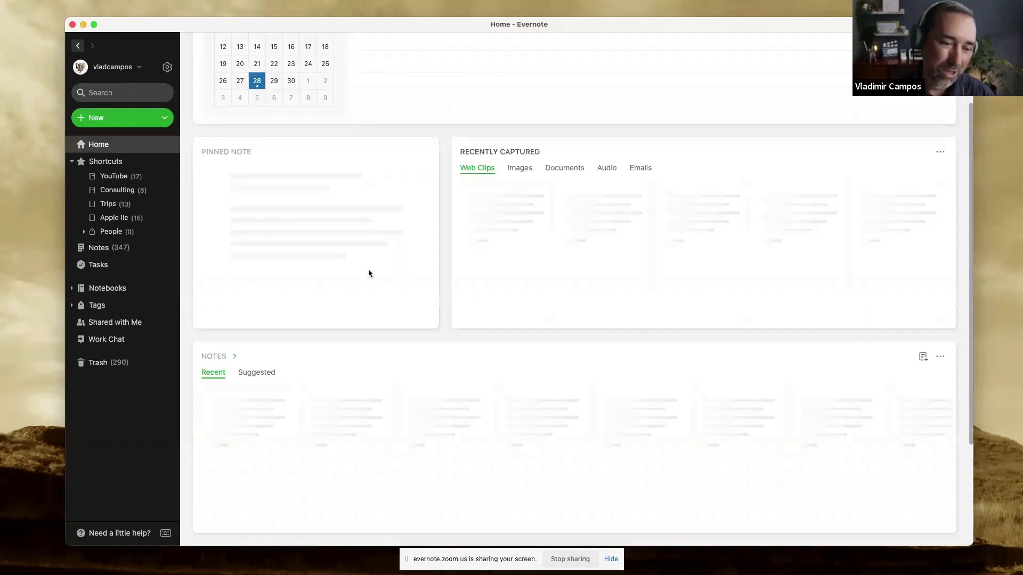
scroll(284, 440, "down", 3)
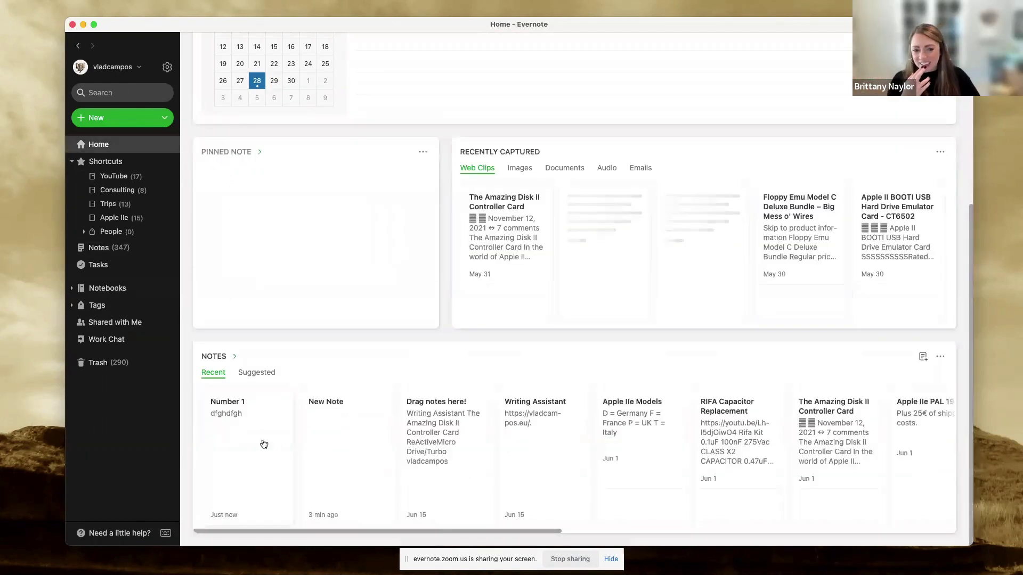
left_click(264, 444)
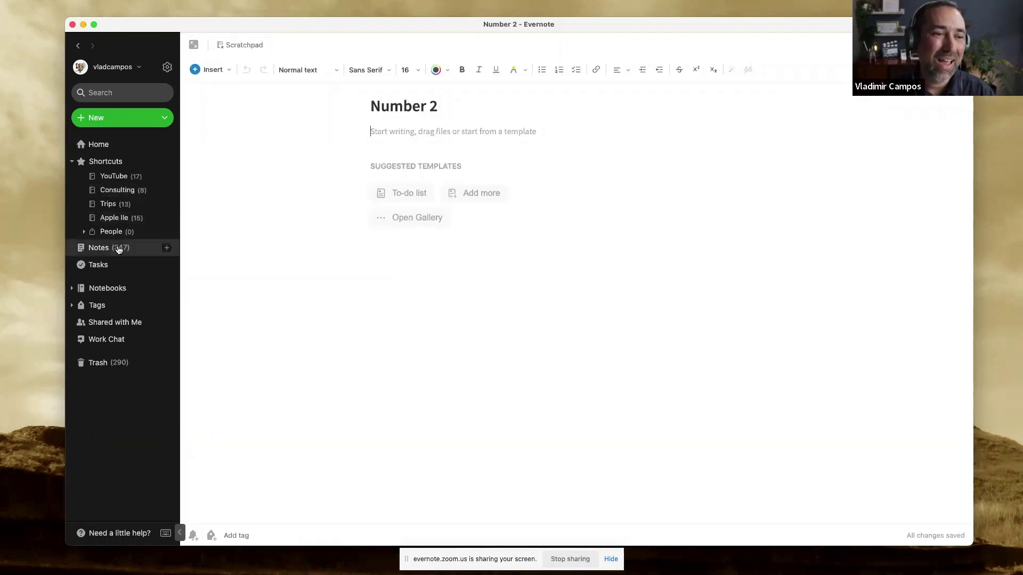
Step: From the full notes list, open Number 2 and then Number 1
left_click(98, 249)
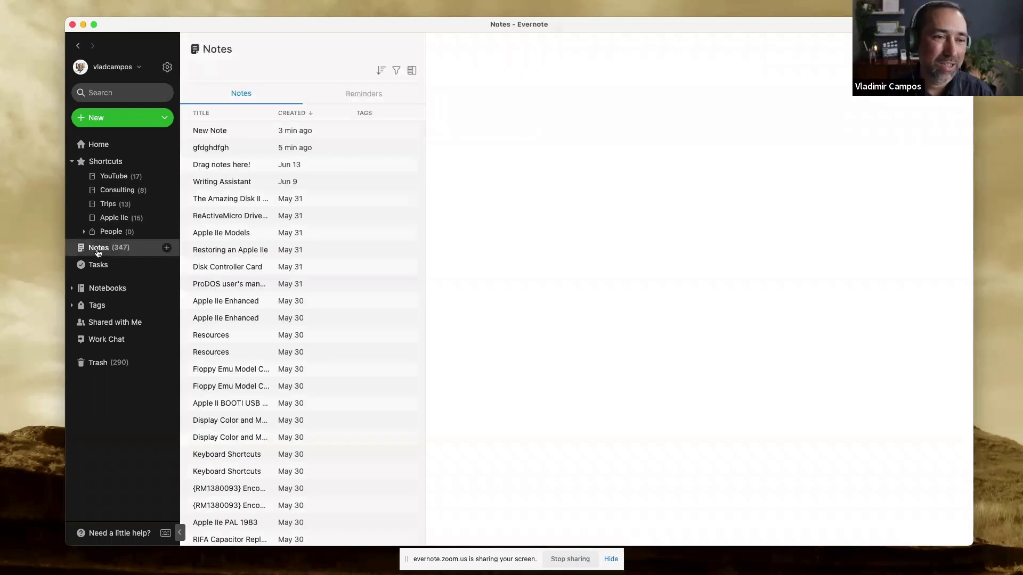
left_click(214, 137)
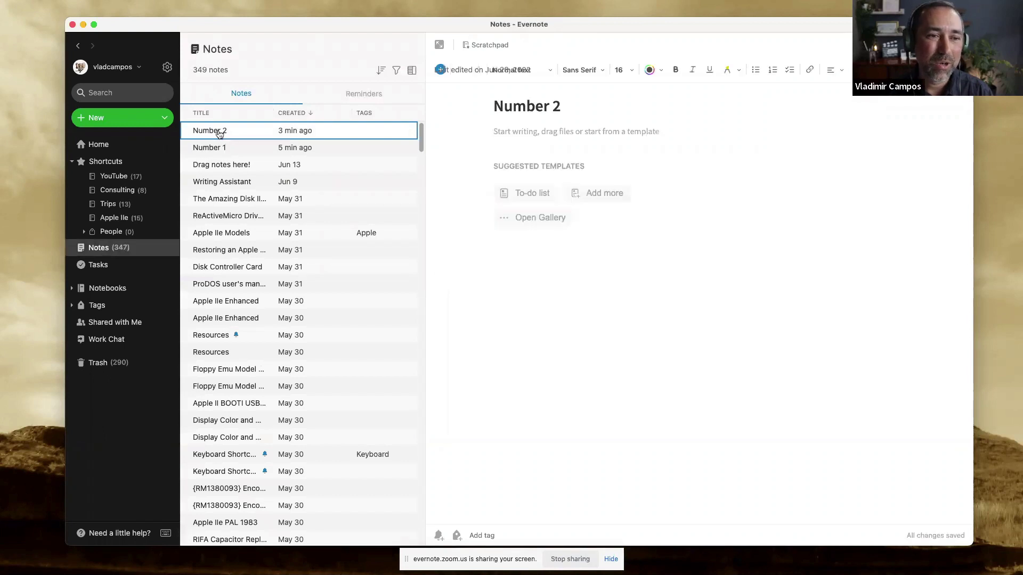
left_click(239, 151)
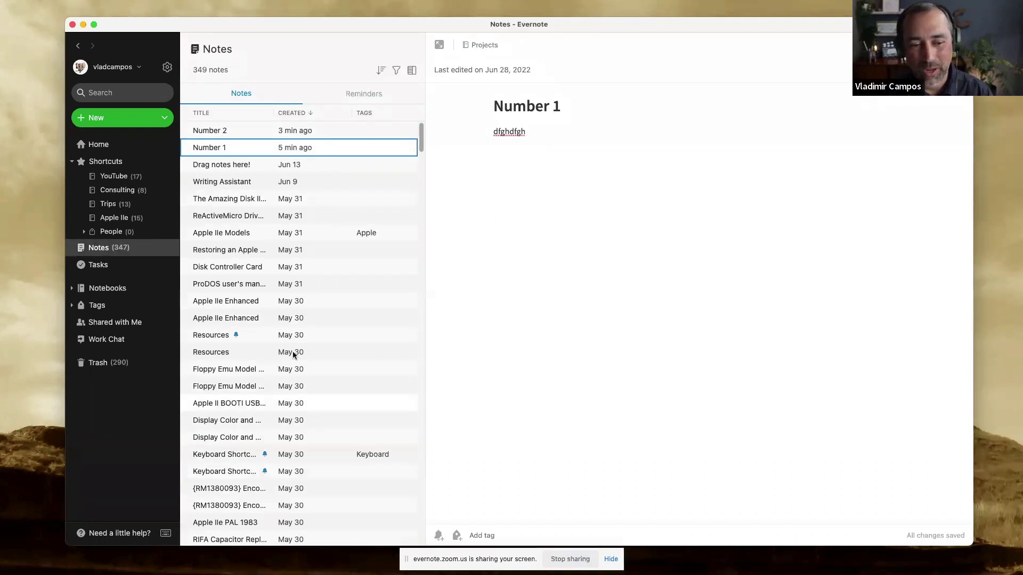
Step: Toggle between Number 2 and Number 1 with the back and forward arrows, ending on Number 2
left_click(78, 46)
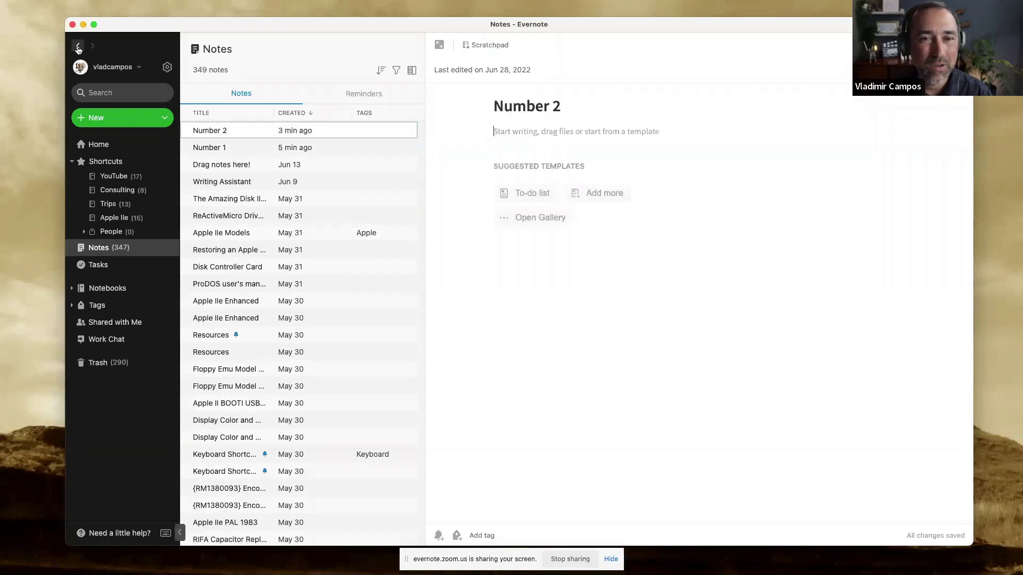
left_click(92, 47)
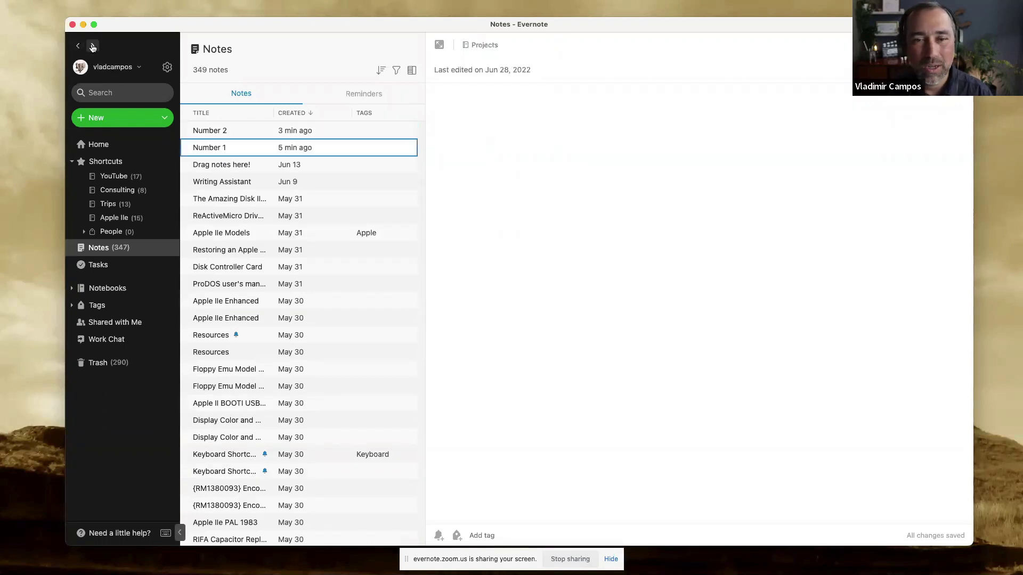
left_click(92, 47)
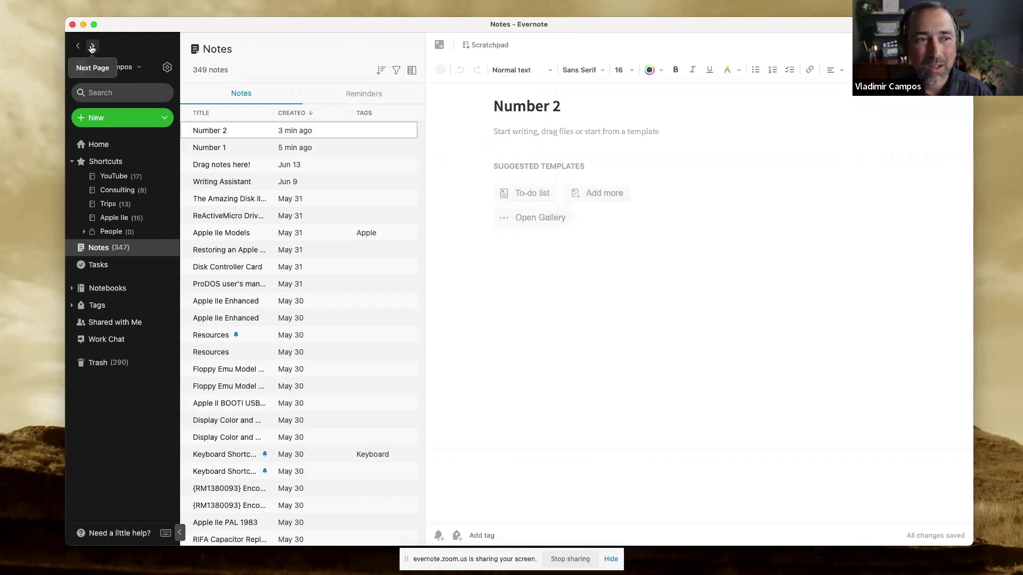
left_click(92, 47)
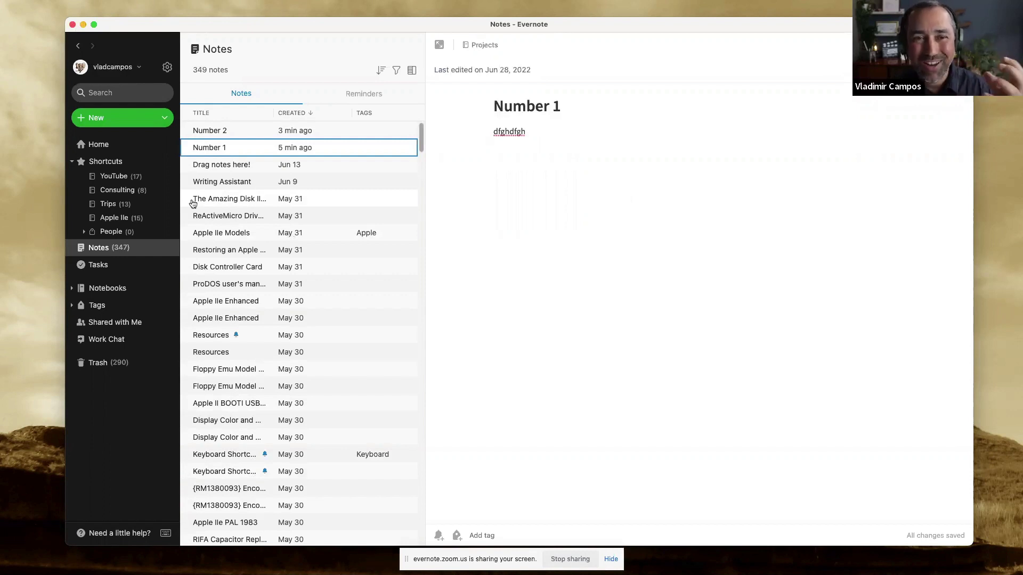
left_click(79, 46)
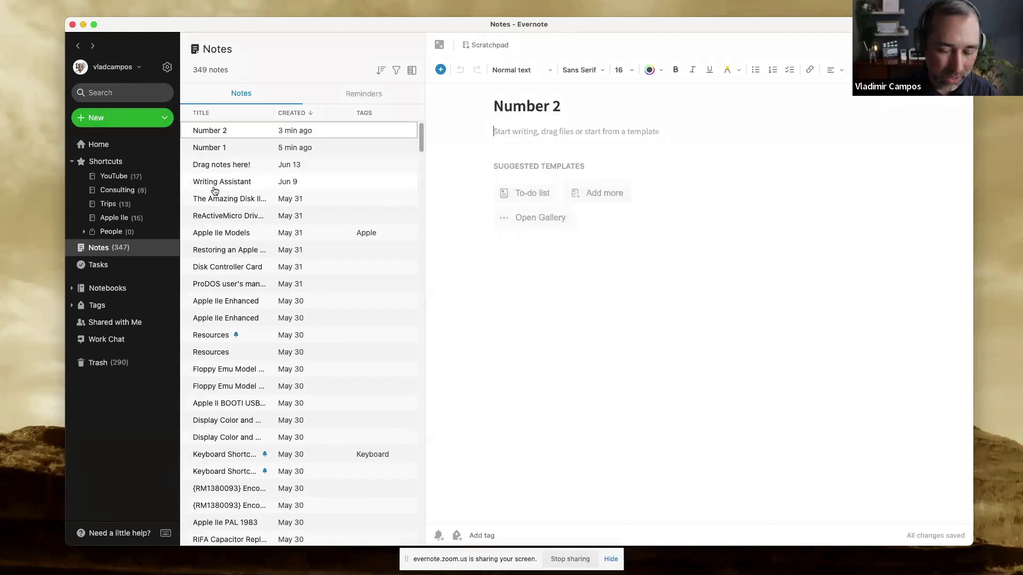
key("super+j")
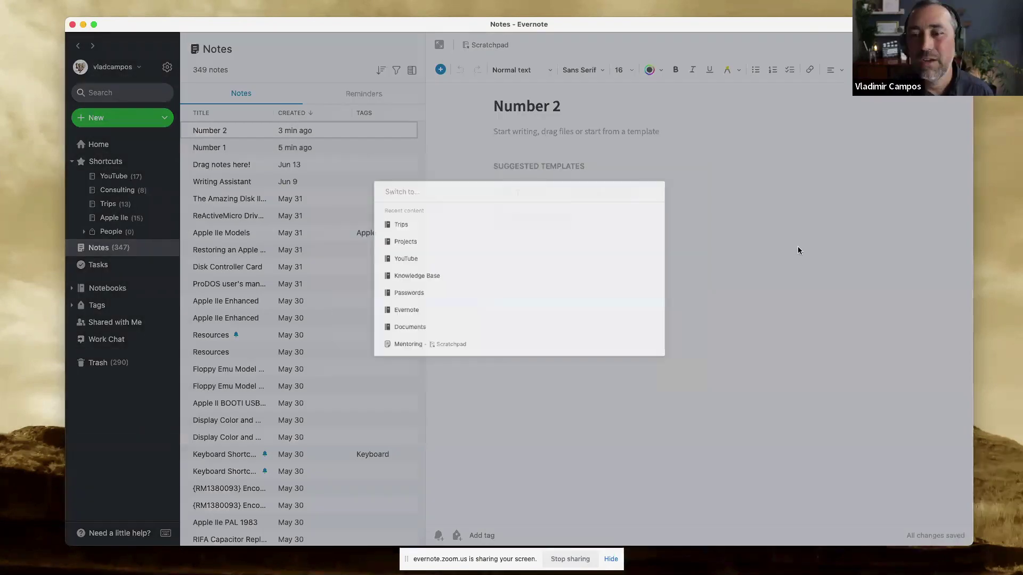
left_click(798, 249)
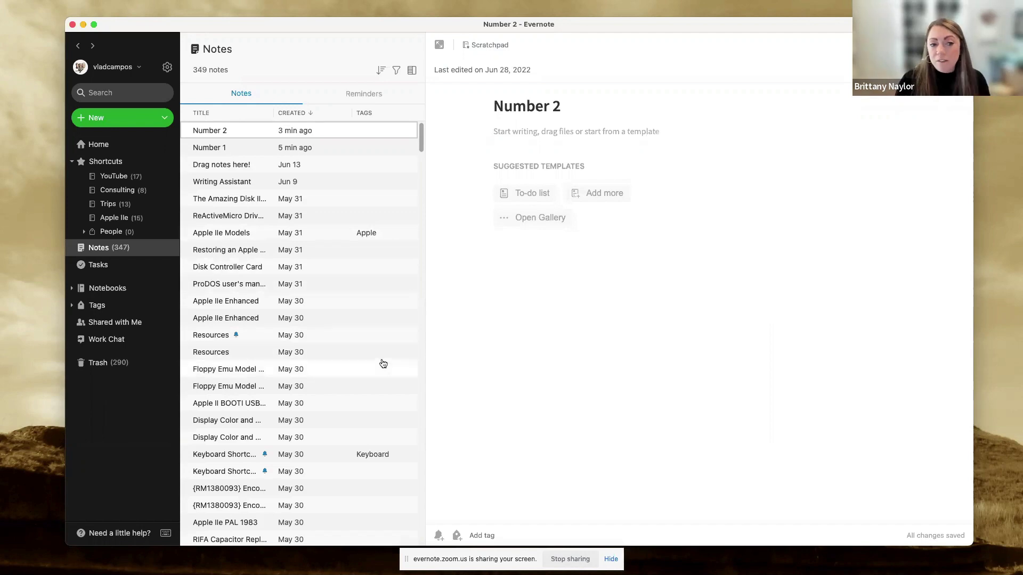
Step: Return to Home and scroll to Recent notes, now led by Number 2 then Number 1
scroll(381, 361, "down", 10)
scroll(383, 363, "up", 10)
scroll(382, 363, "down", 5)
scroll(381, 363, "up", 10)
scroll(381, 363, "down", 4)
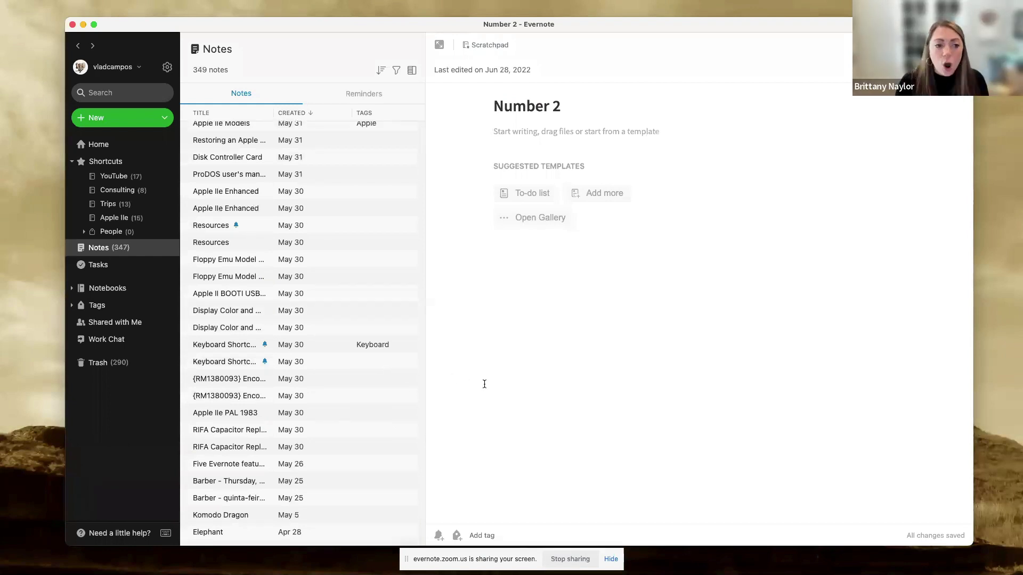
left_click(109, 147)
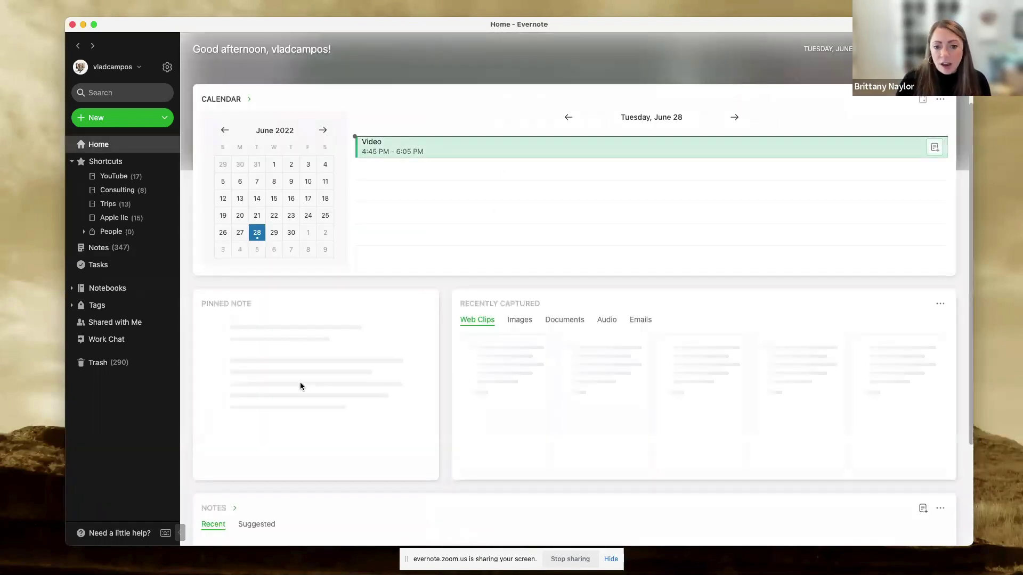
scroll(303, 409, "down", 3)
scroll(303, 407, "up", 3)
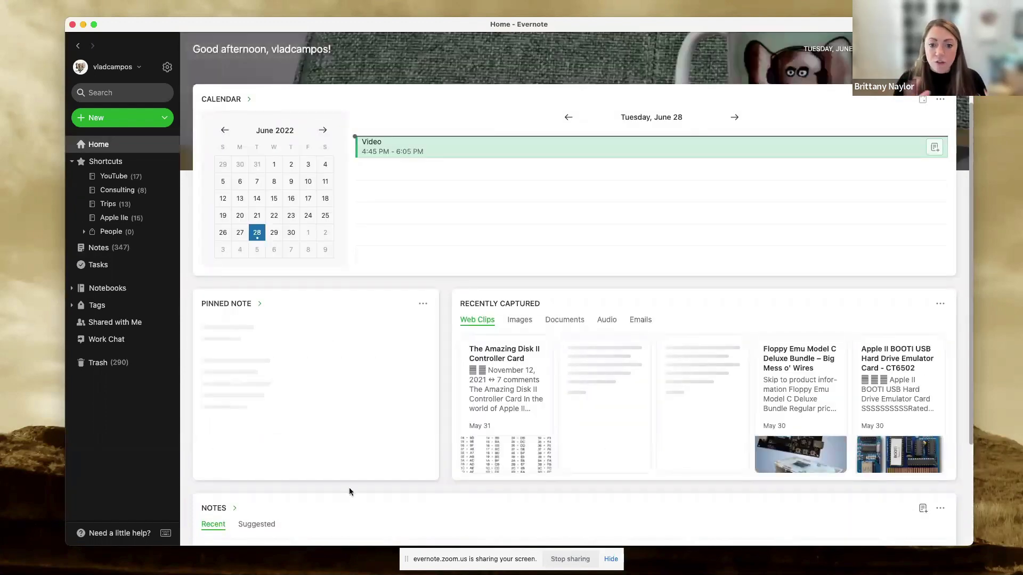
scroll(350, 492, "down", 2)
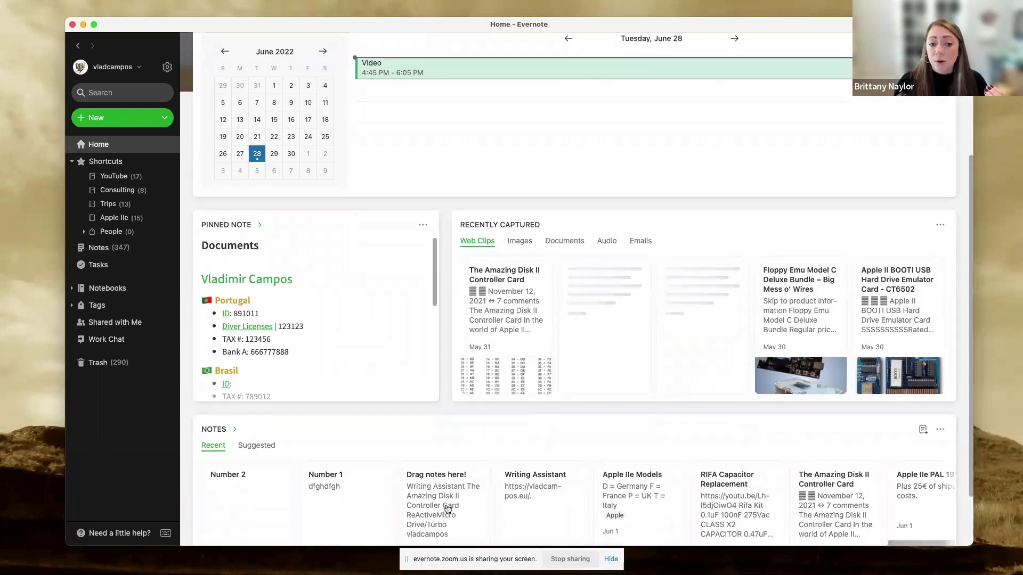
left_click(369, 504)
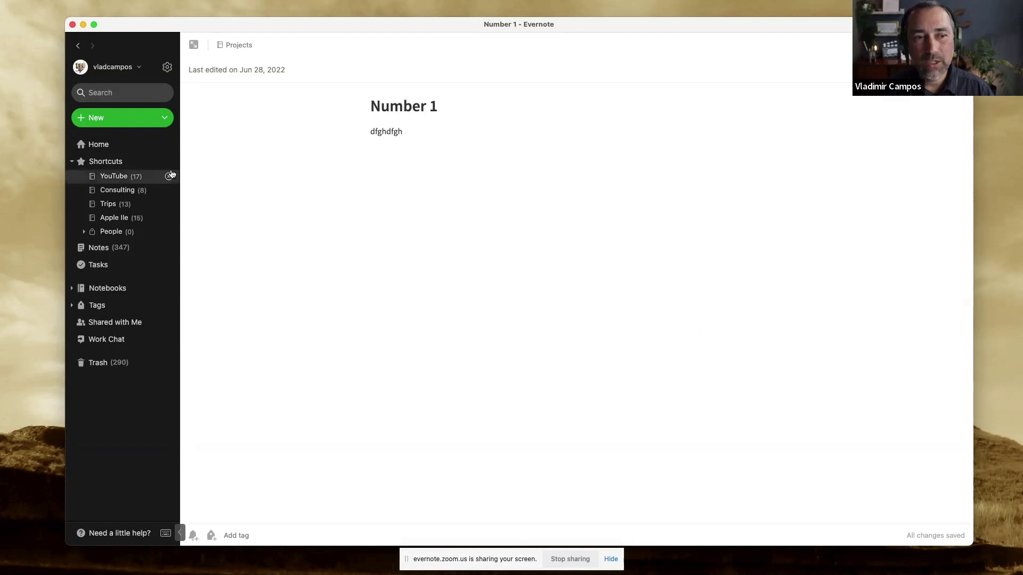
left_click(114, 146)
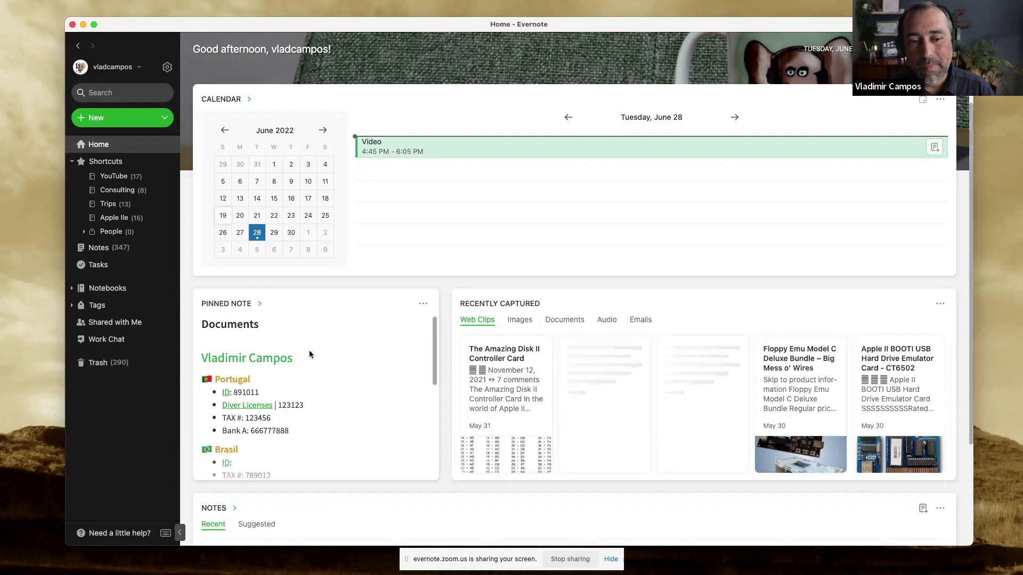
Step: Open the Number 1 note from Home's recent notes, then go back to Home
scroll(362, 371, "down", 1)
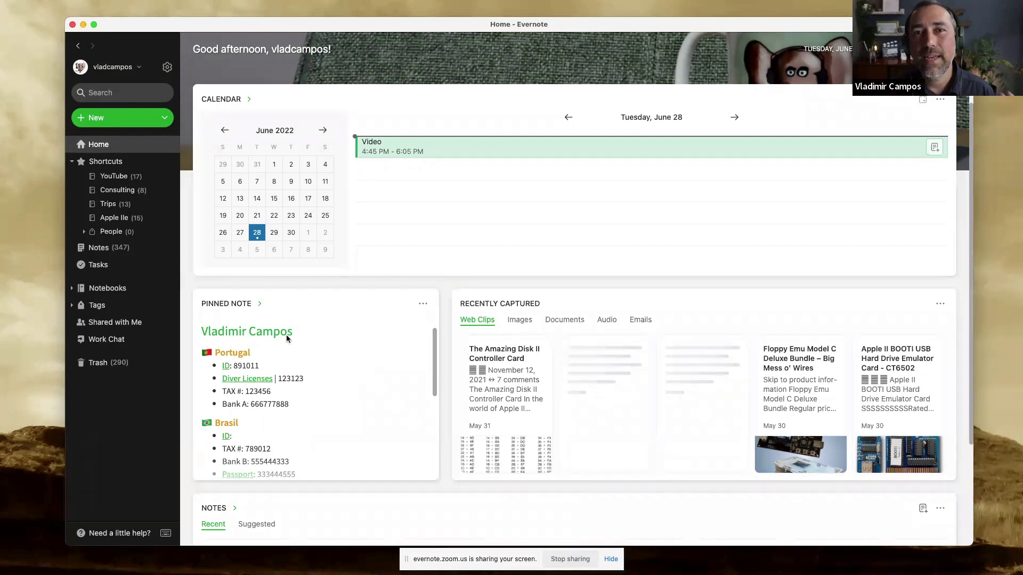
scroll(307, 415, "down", 5)
scroll(341, 474, "down", 3)
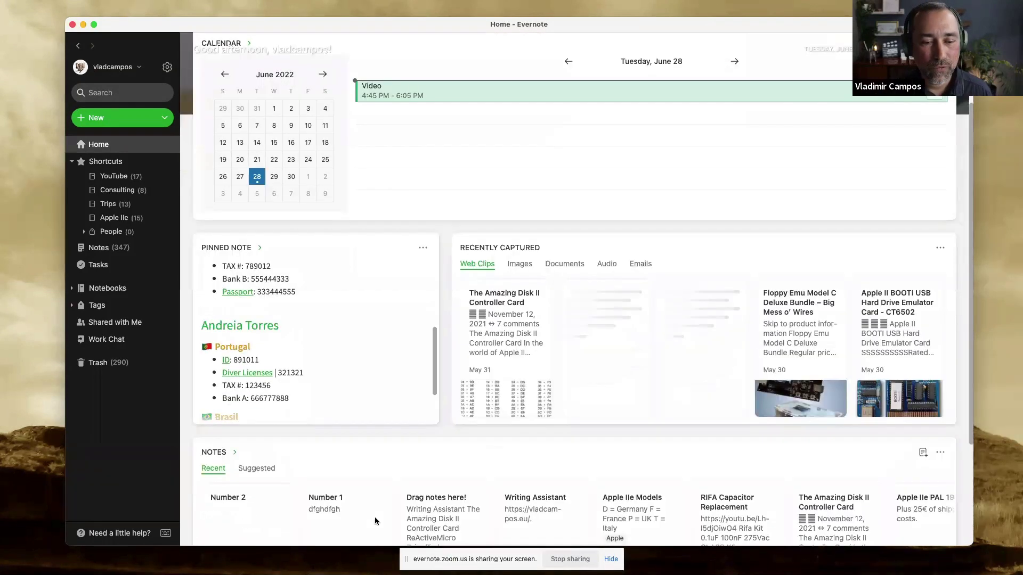
left_click(359, 496)
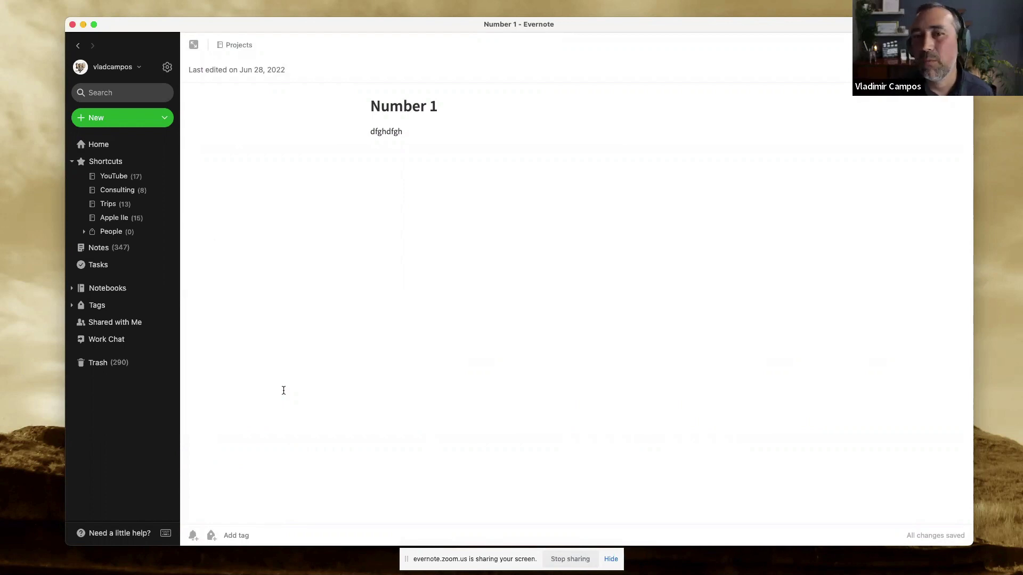
left_click(99, 144)
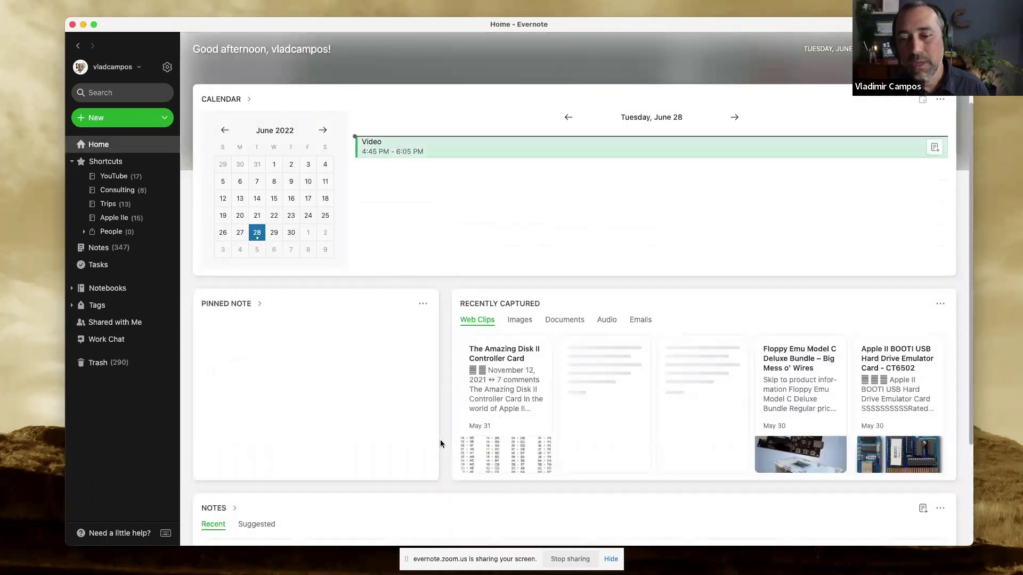
Step: Open the empty Number 2 note and collapse the sidebar to icons only
scroll(441, 442, "down", 1)
scroll(440, 443, "down", 5)
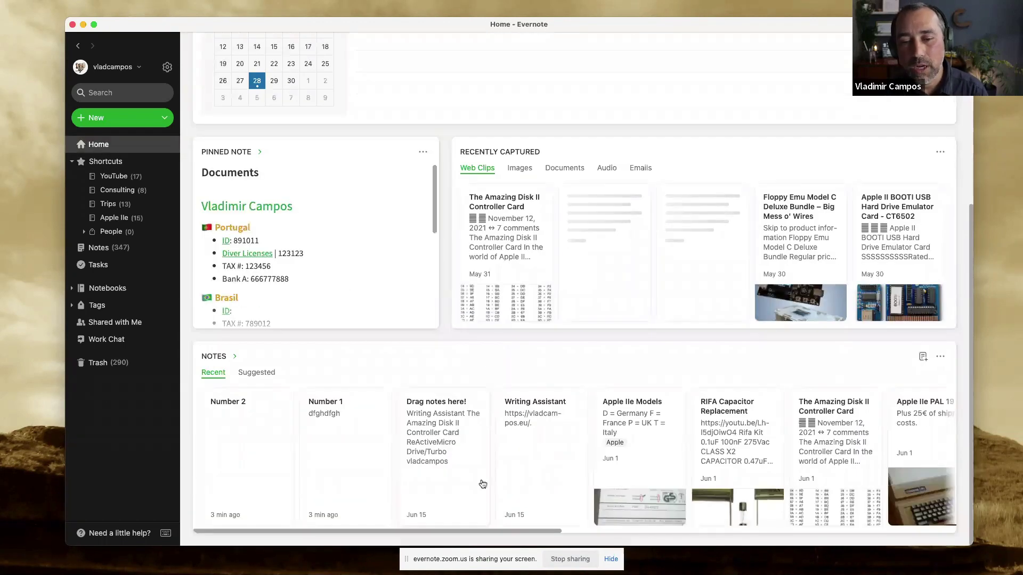
left_click(251, 440)
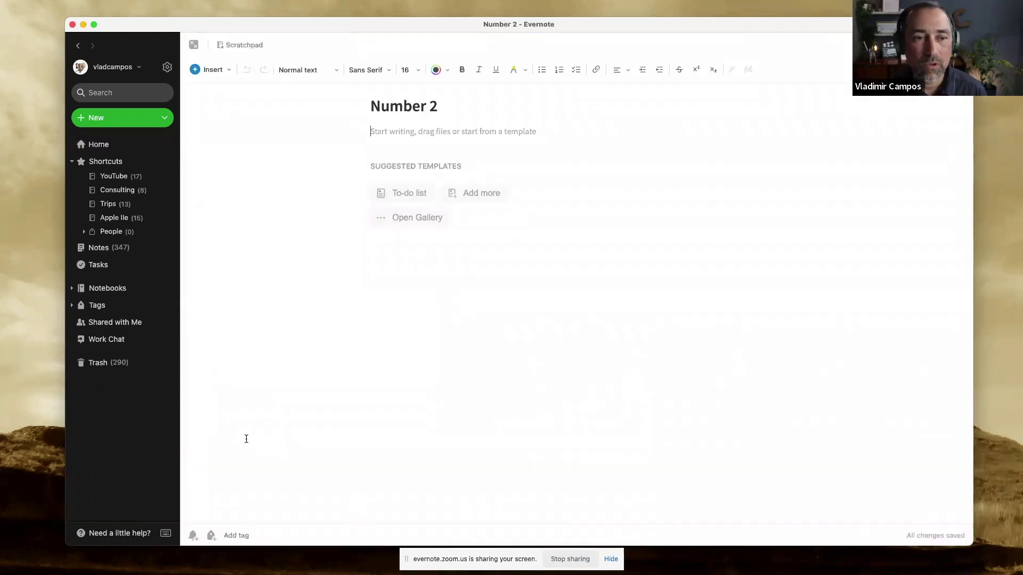
left_click(179, 533)
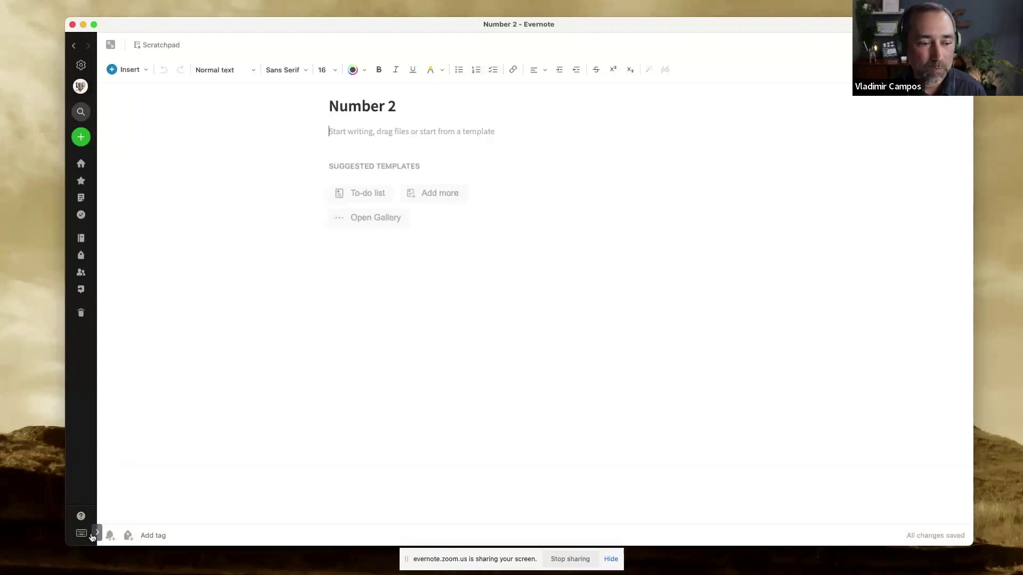
Step: Expand the sidebar to full width, showing the YouTube, Consulting, Trips, Apple IIe and People shortcuts
left_click(96, 533)
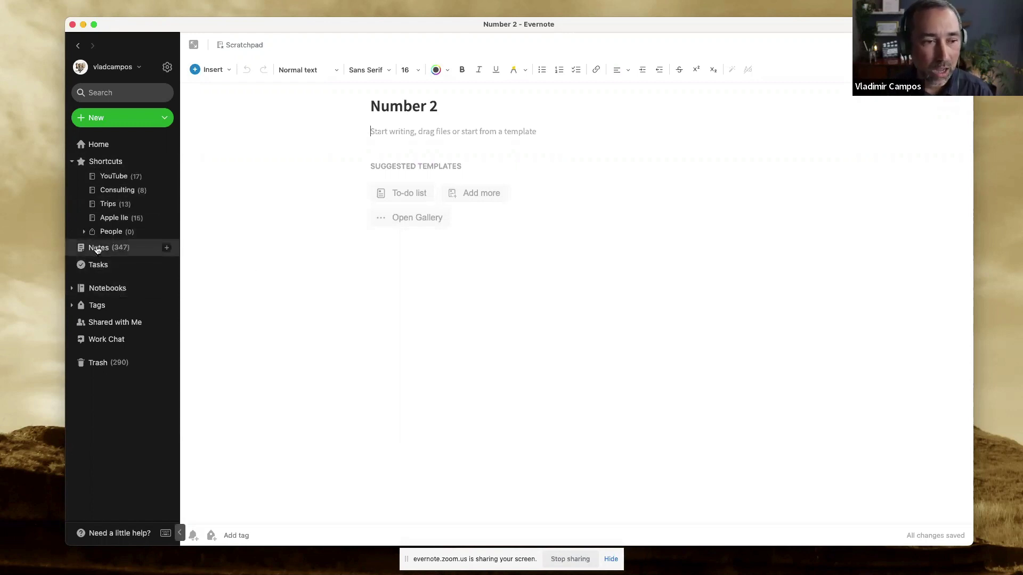
left_click(95, 145)
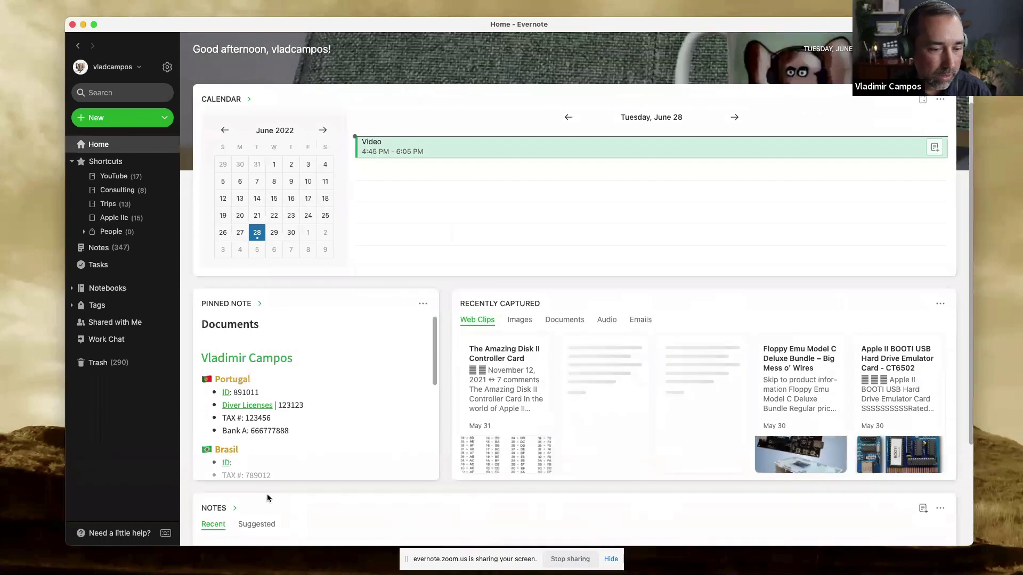
scroll(267, 494, "down", 5)
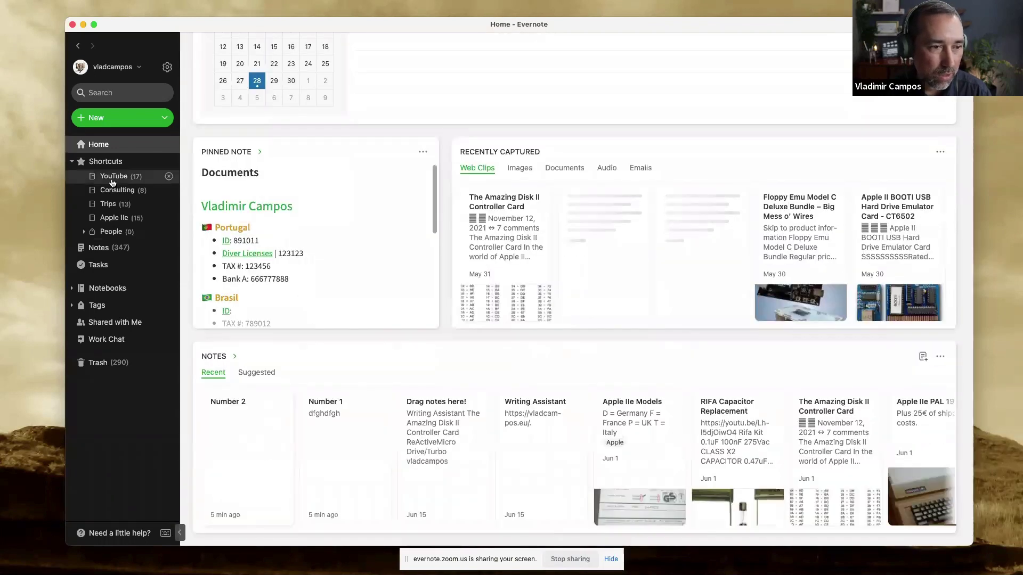
left_click(251, 441)
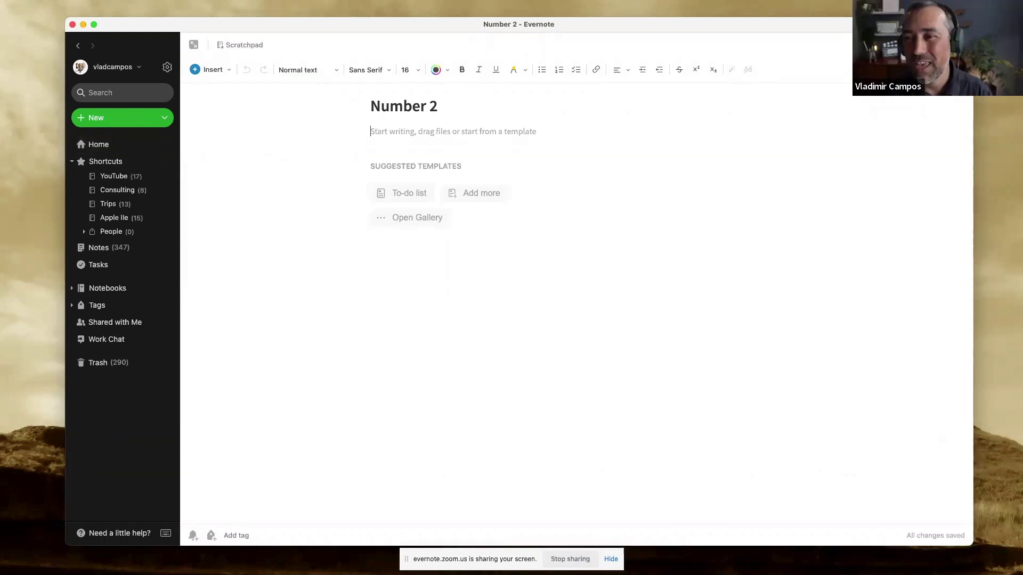
left_click(958, 45)
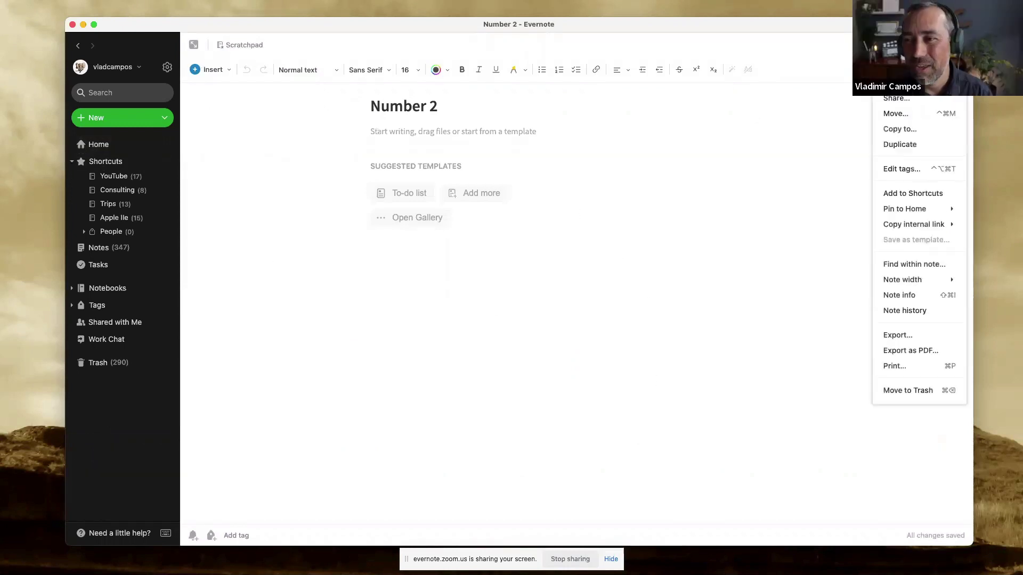
left_click(928, 195)
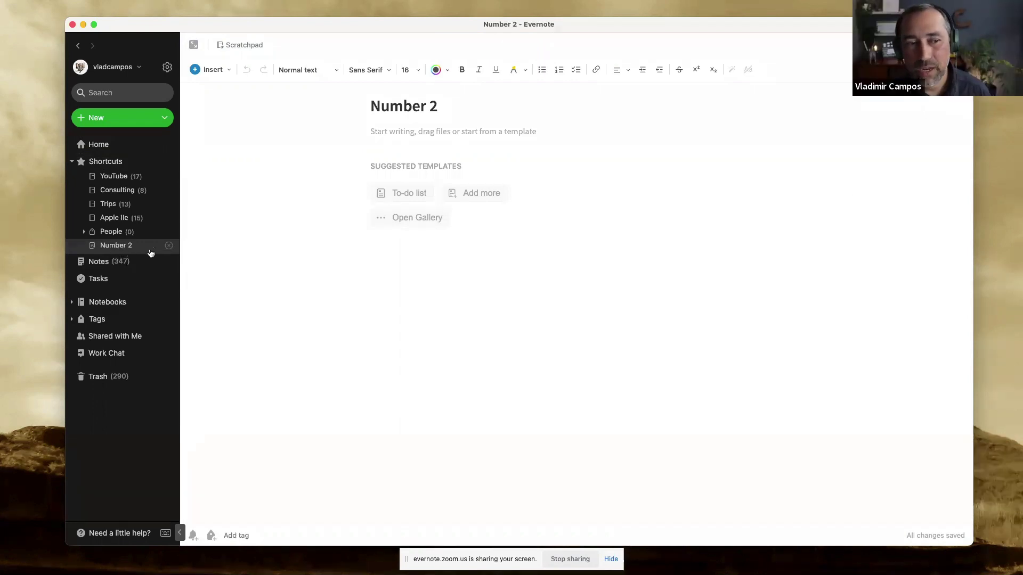
left_click(169, 247)
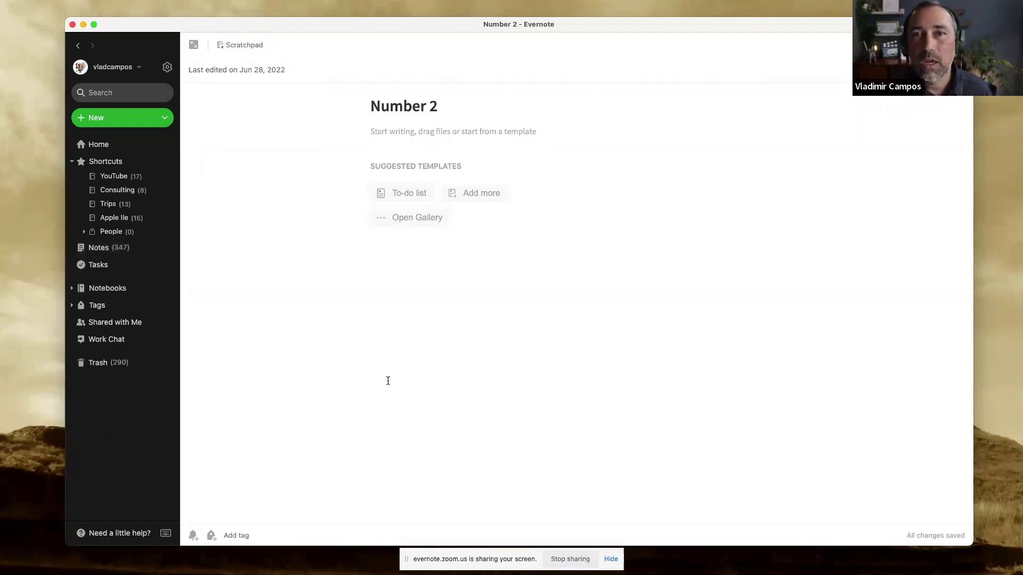
Step: Enable Show recent notes in Sidebar preferences, then view the Notebooks page with 18 notebooks
left_click(167, 67)
left_click(396, 241)
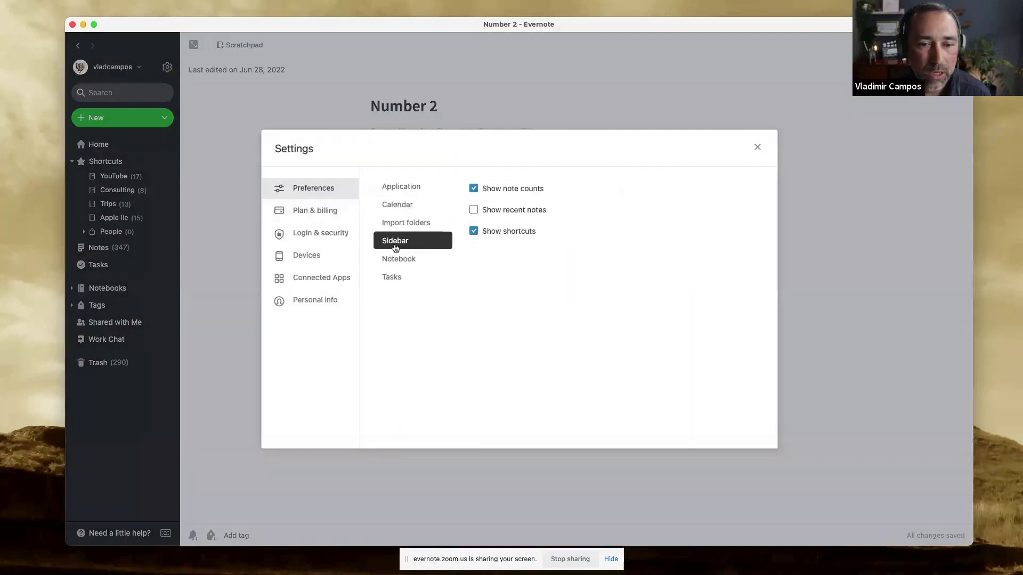
left_click(474, 210)
left_click(756, 148)
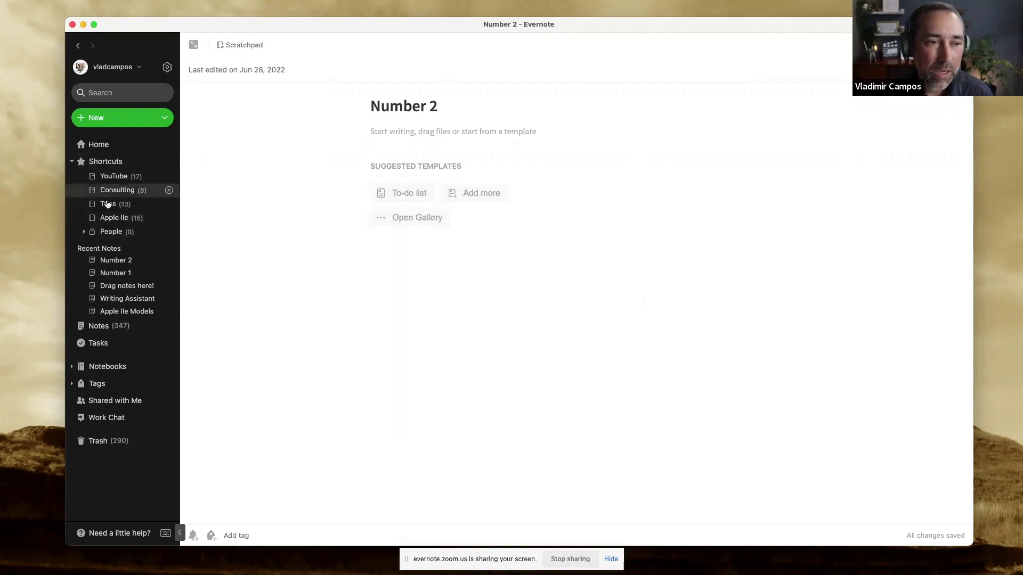
left_click(102, 371)
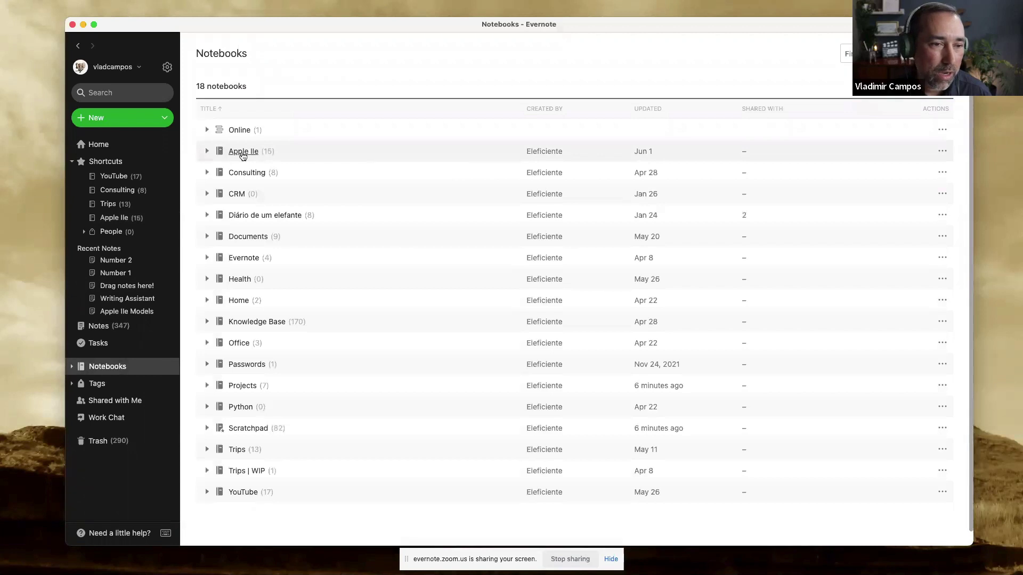
Step: Move the Apple IIe shortcut above Trips and briefly expand the People shortcut
left_click_drag(223, 152, 138, 200)
left_click(85, 232)
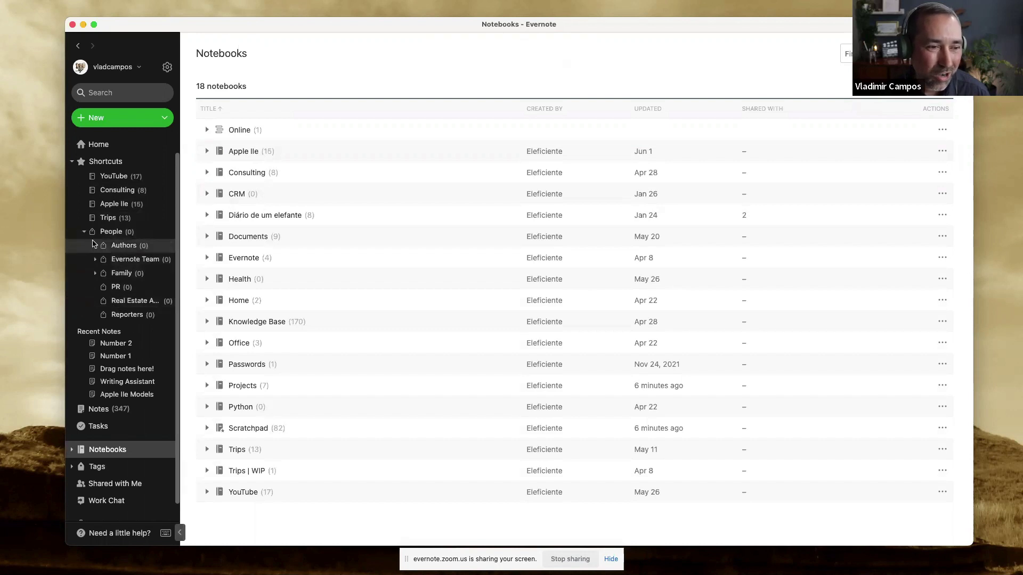
left_click(84, 231)
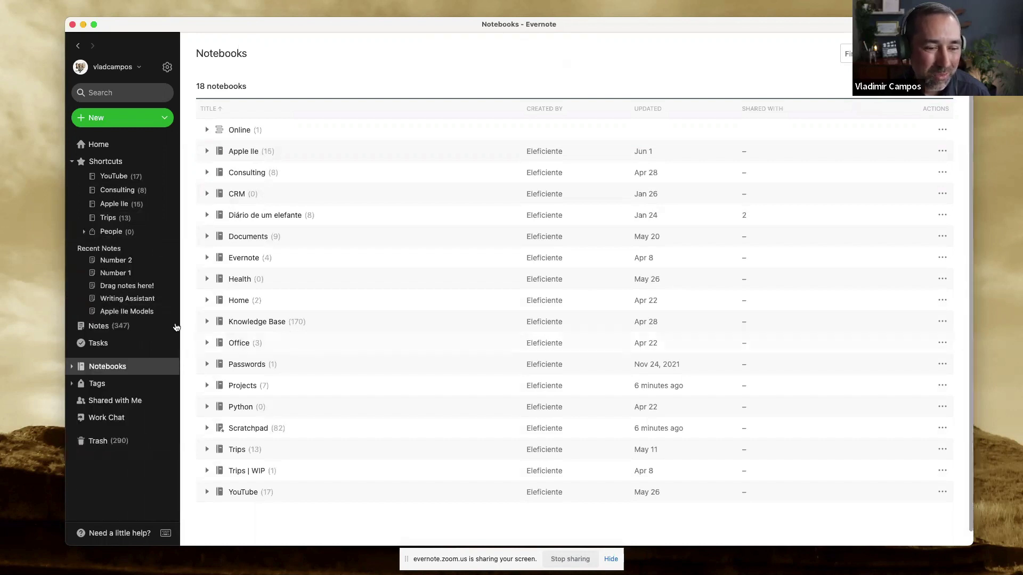
Step: Drag the World tag from the Tags list into Shortcuts
left_click(94, 383)
scroll(251, 290, "down", 5)
scroll(251, 290, "down", 8)
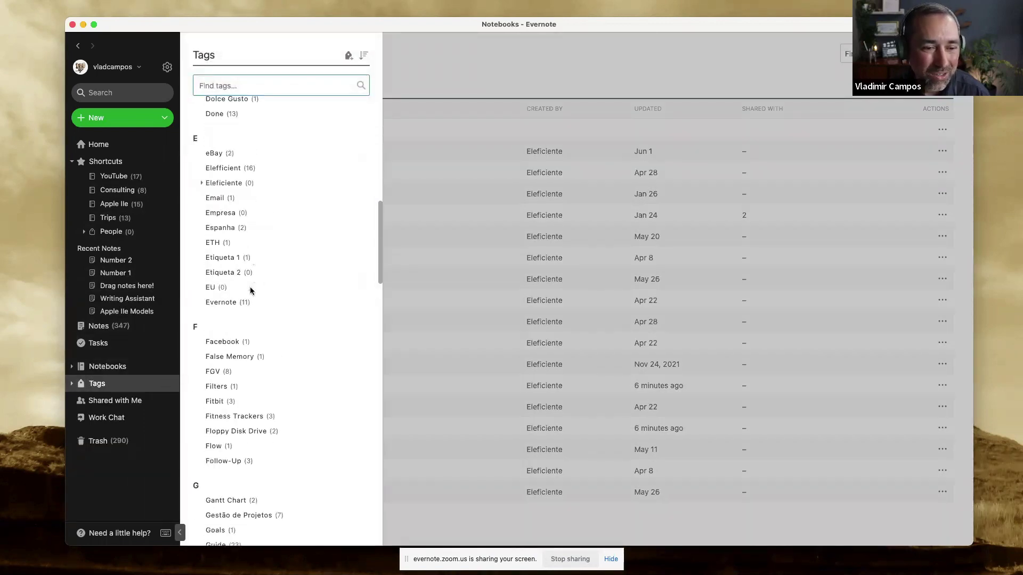
scroll(251, 290, "down", 15)
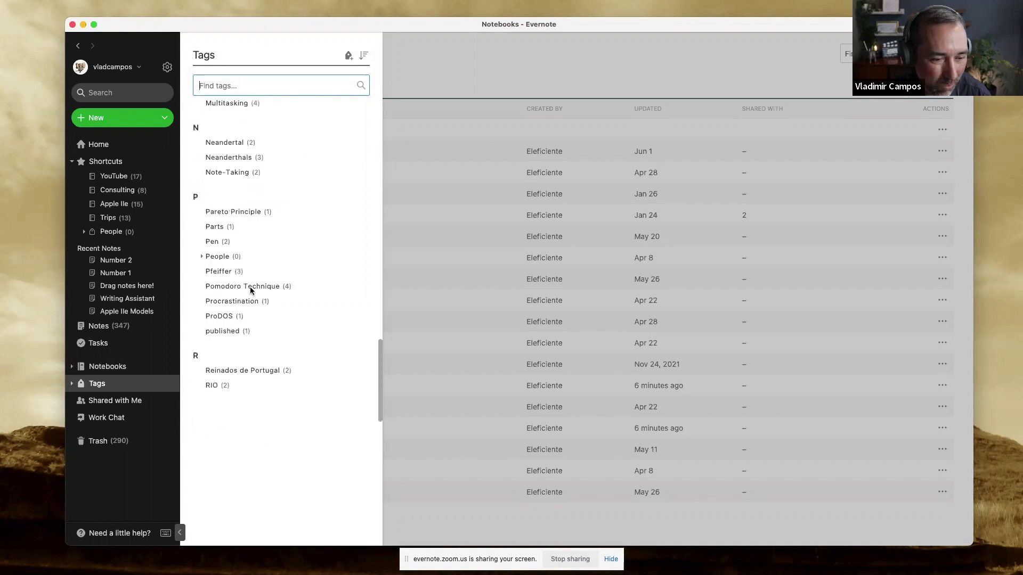
scroll(251, 289, "down", 1)
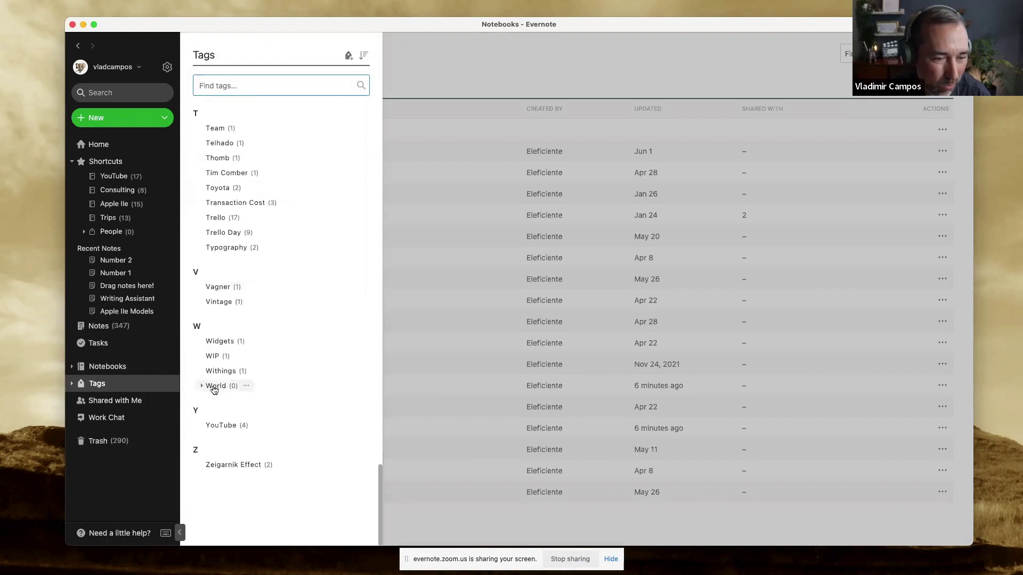
left_click_drag(213, 386, 88, 245)
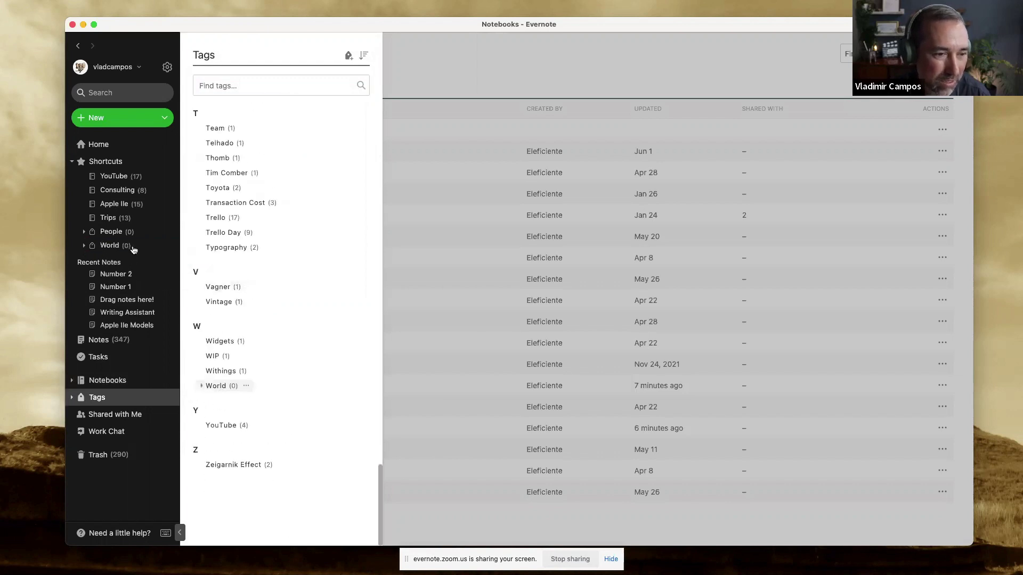
Step: Expand World and Portugal to reveal their sub-tags, then collapse World again
left_click(84, 246)
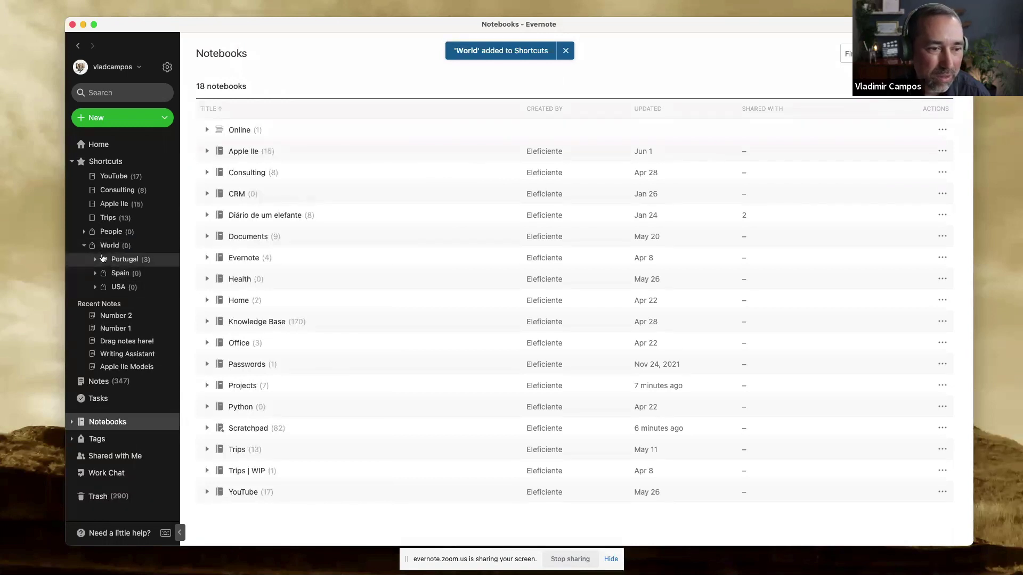
left_click(83, 246)
left_click(84, 246)
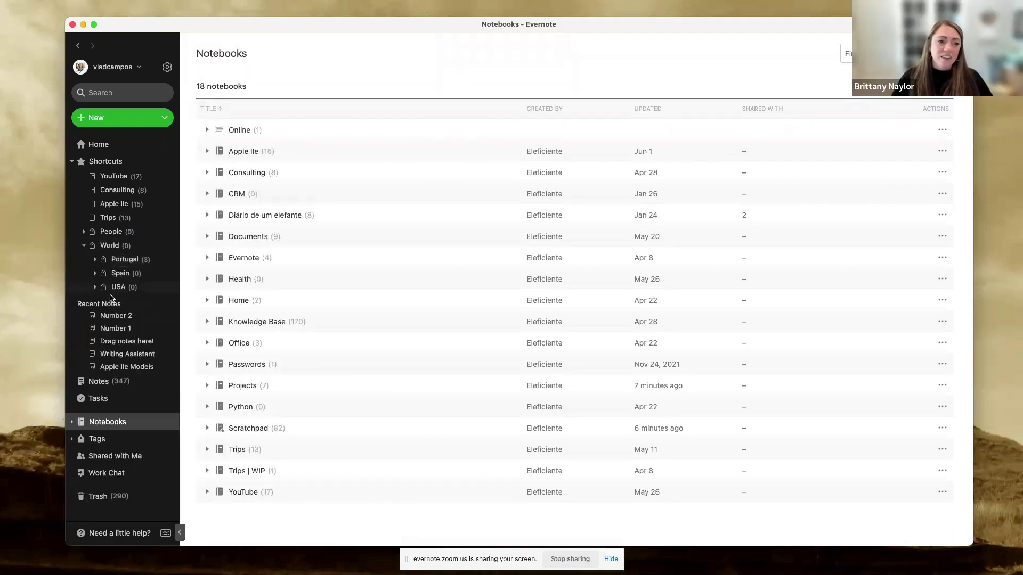
left_click(95, 260)
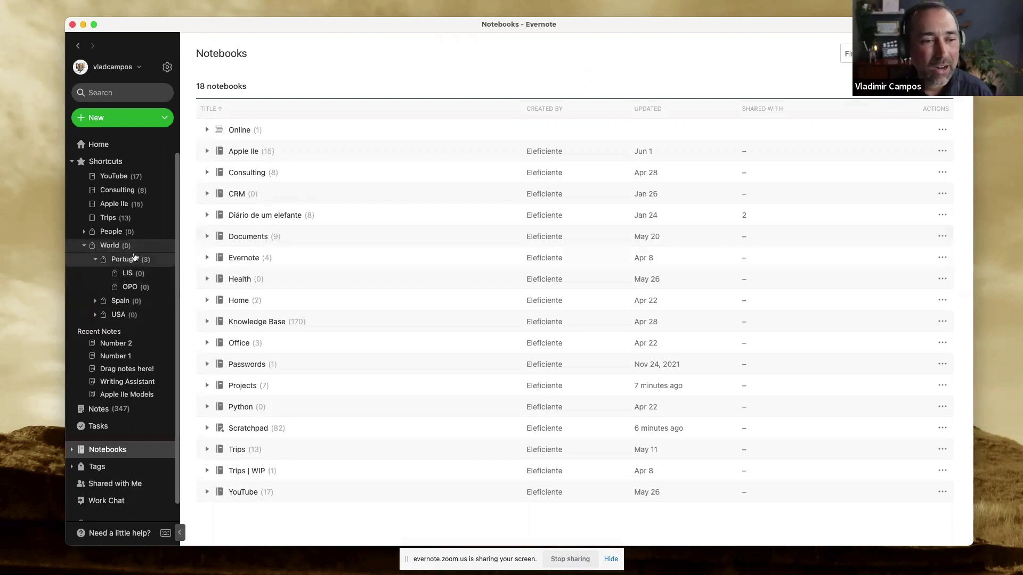
left_click(83, 246)
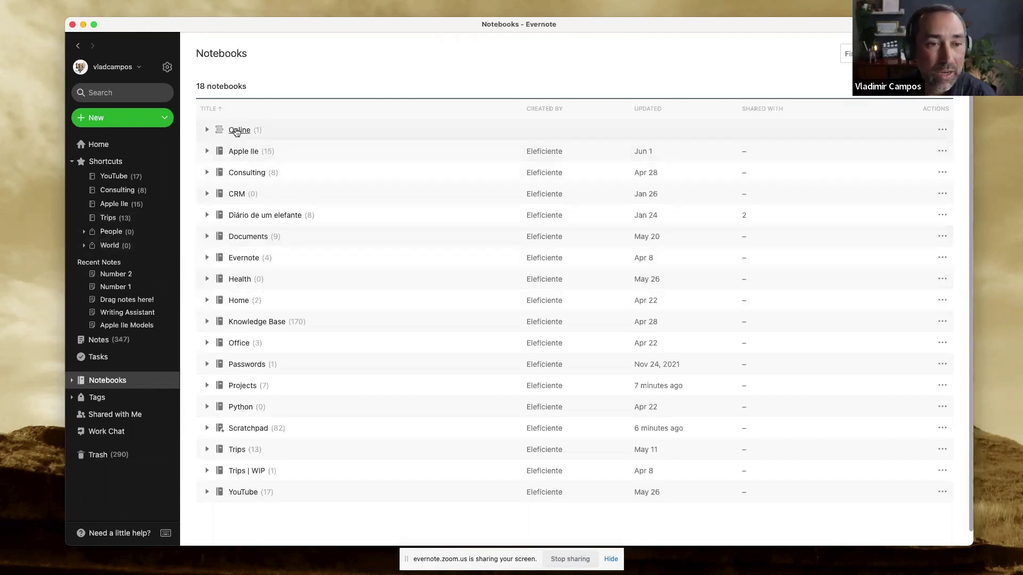
Step: Add Online as the first shortcut and expand it to show Articles, plus People's sub-tags
left_click_drag(232, 133, 123, 174)
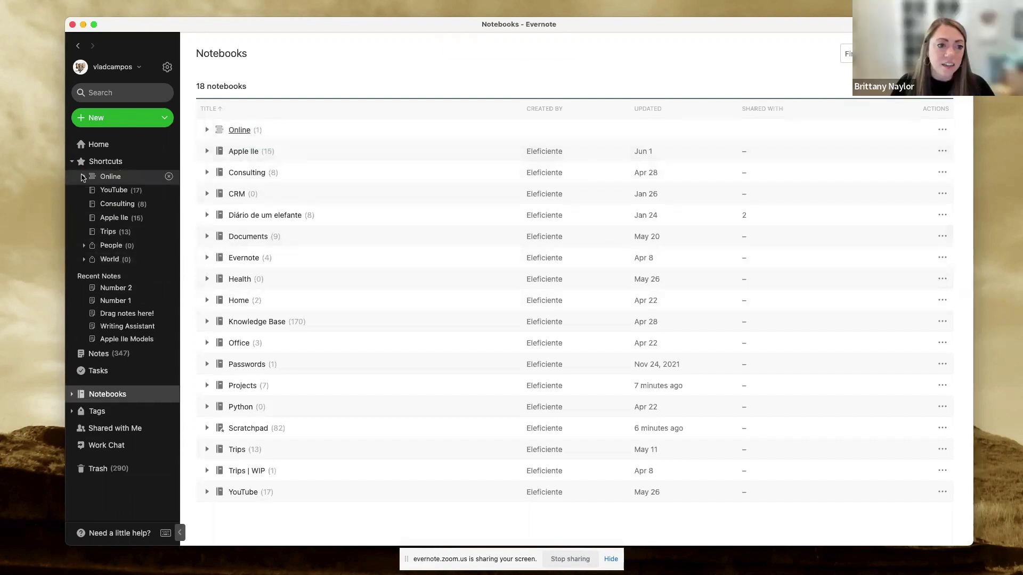
left_click(82, 178)
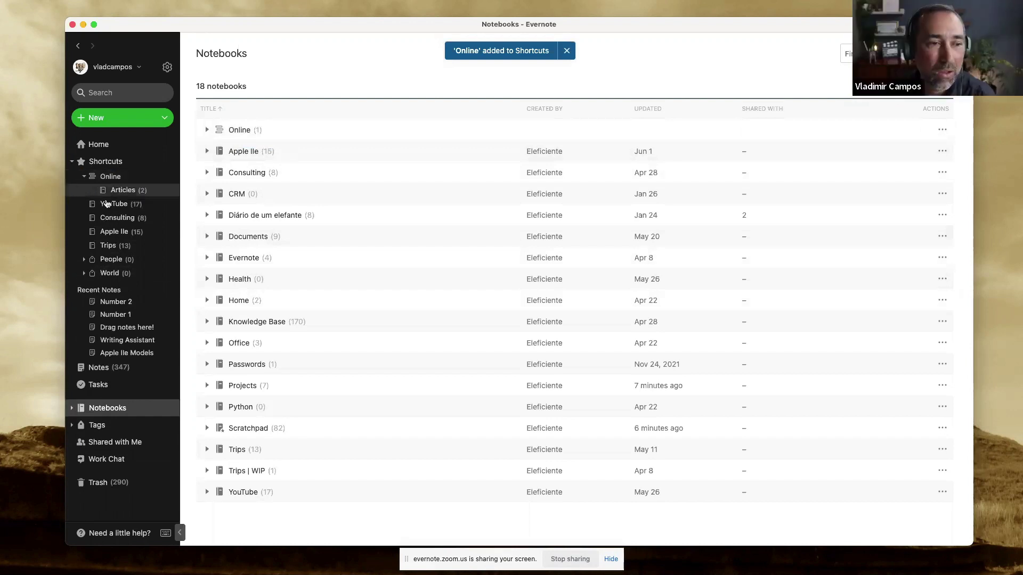
left_click(83, 259)
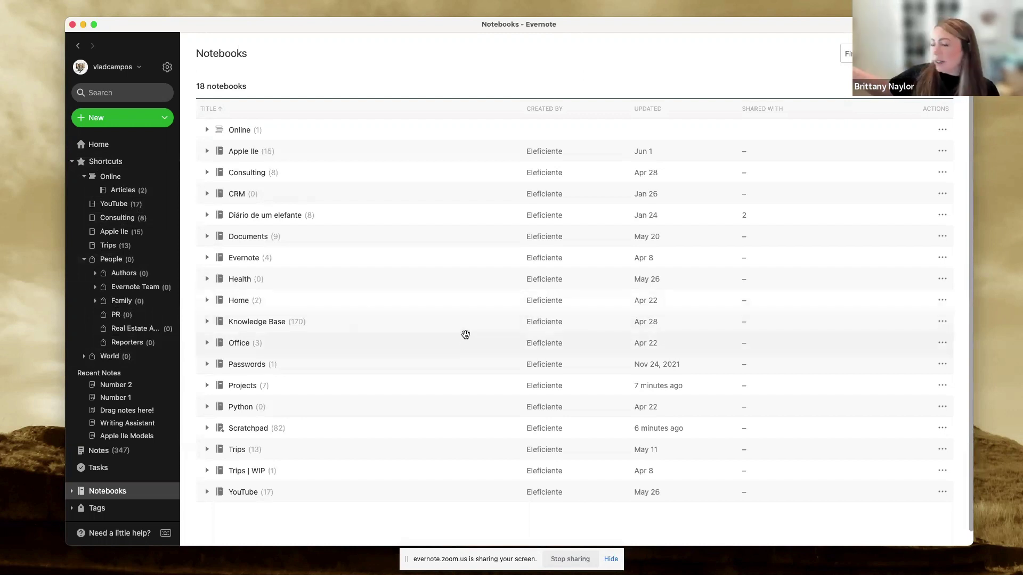
left_click_drag(440, 22, 440, 16)
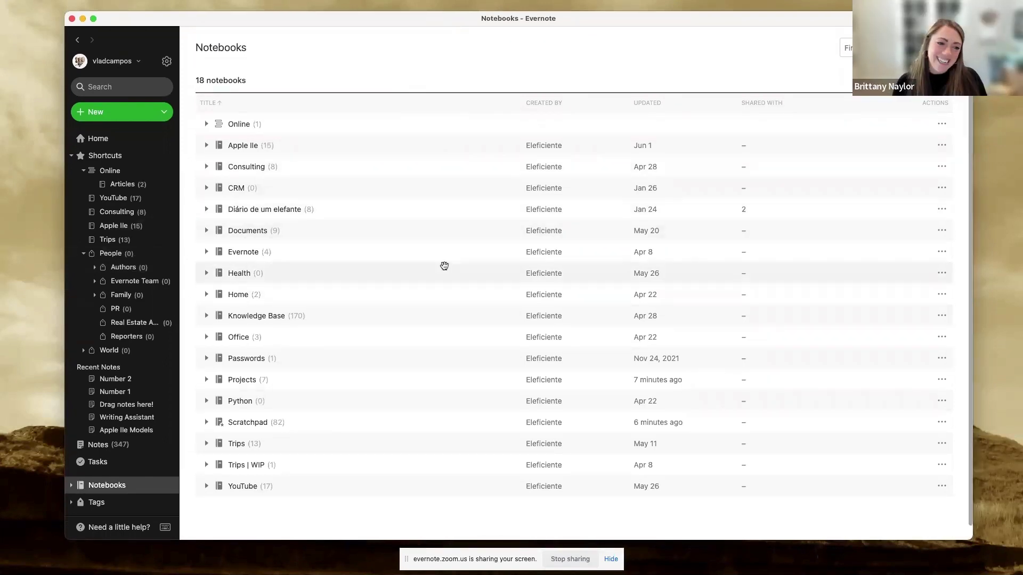
Step: Use the Cmd+J switcher to search all notes for 'onl', finding 115 notes
key("super+j")
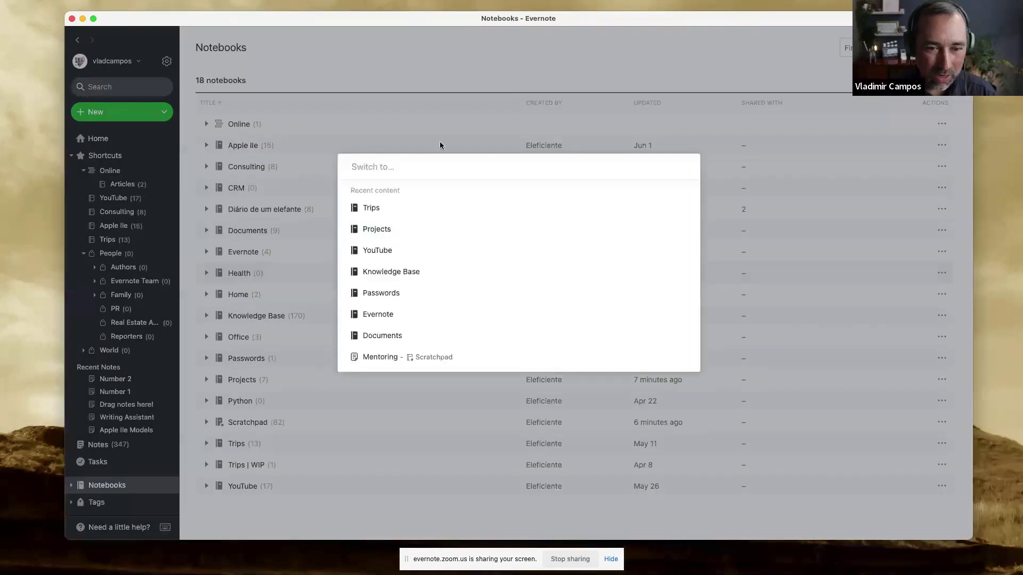
key("Down")
type("p")
key("BackSpace")
type("p")
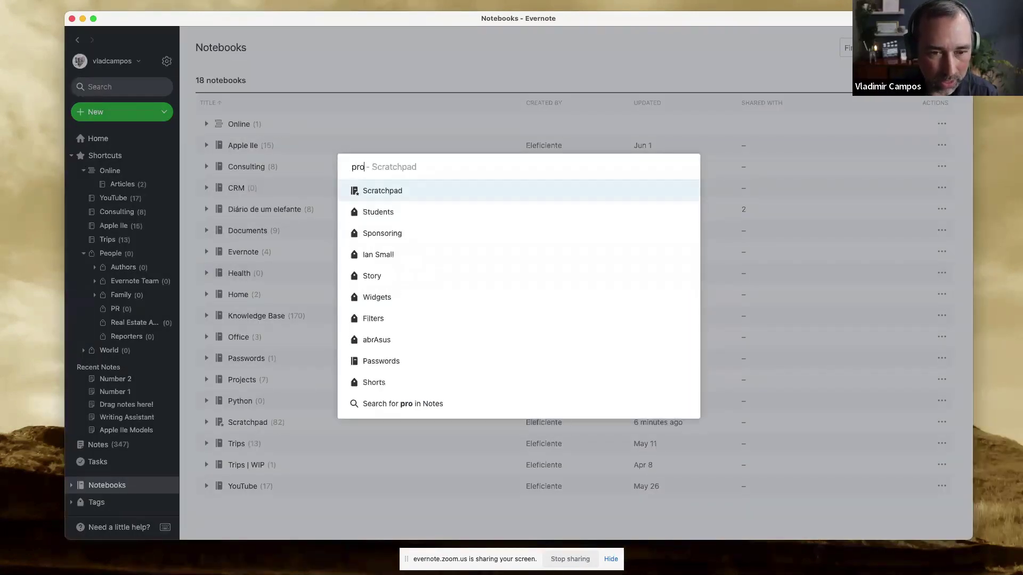
type("ro")
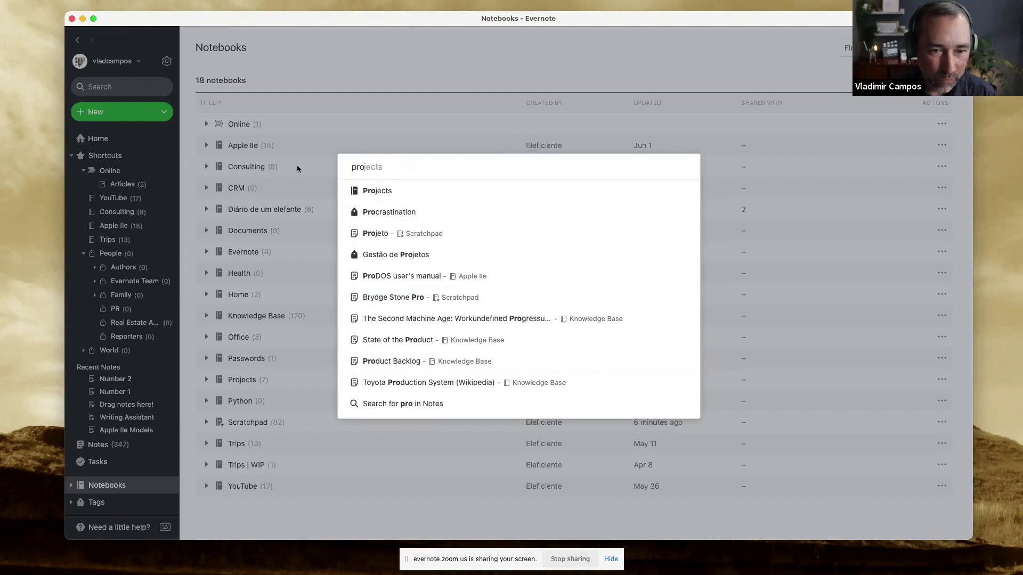
key("BackSpace")
key("BackSpace")
key("BackSpace")
type("onl")
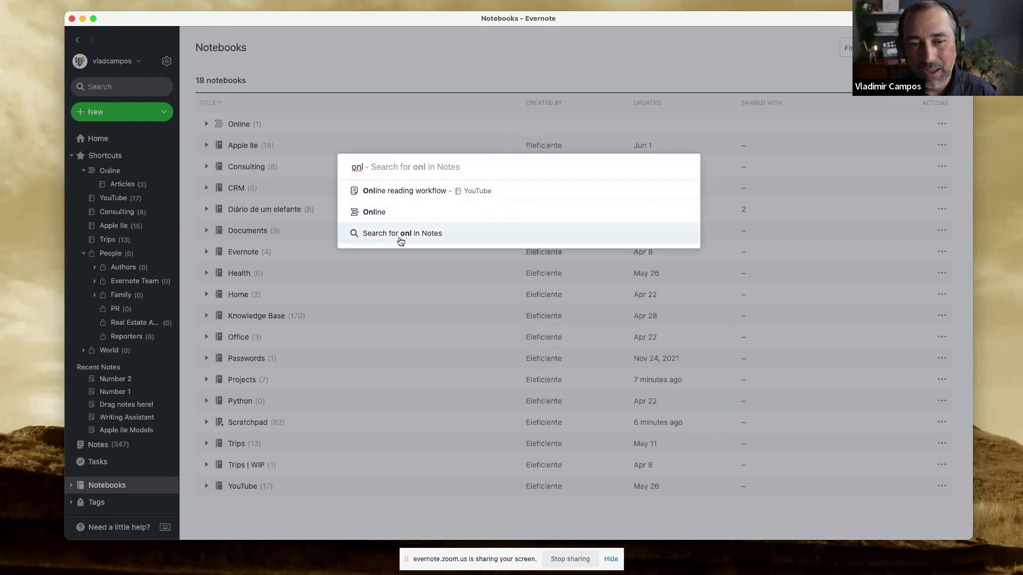
left_click(460, 239)
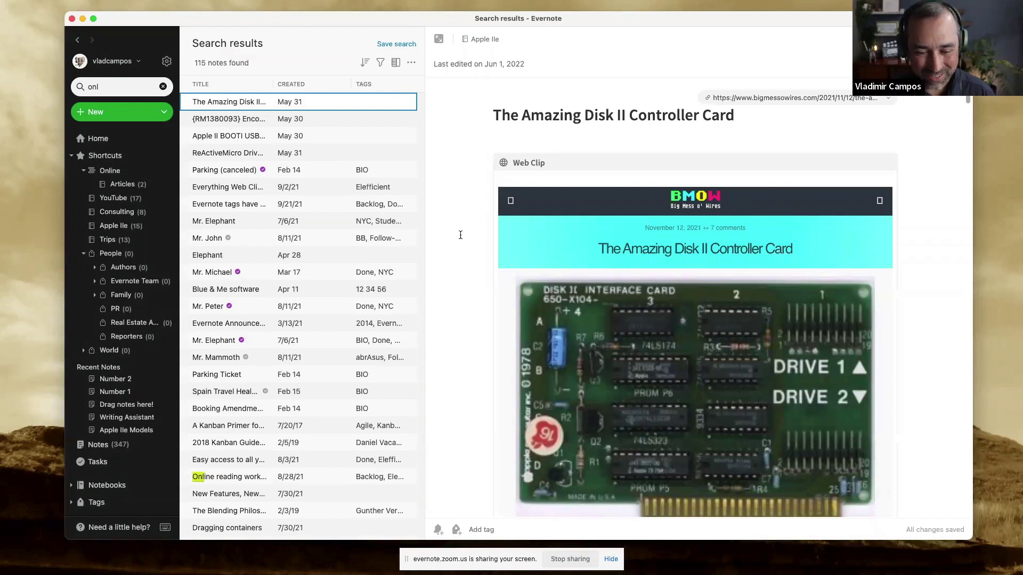
scroll(123, 341, "down", 3)
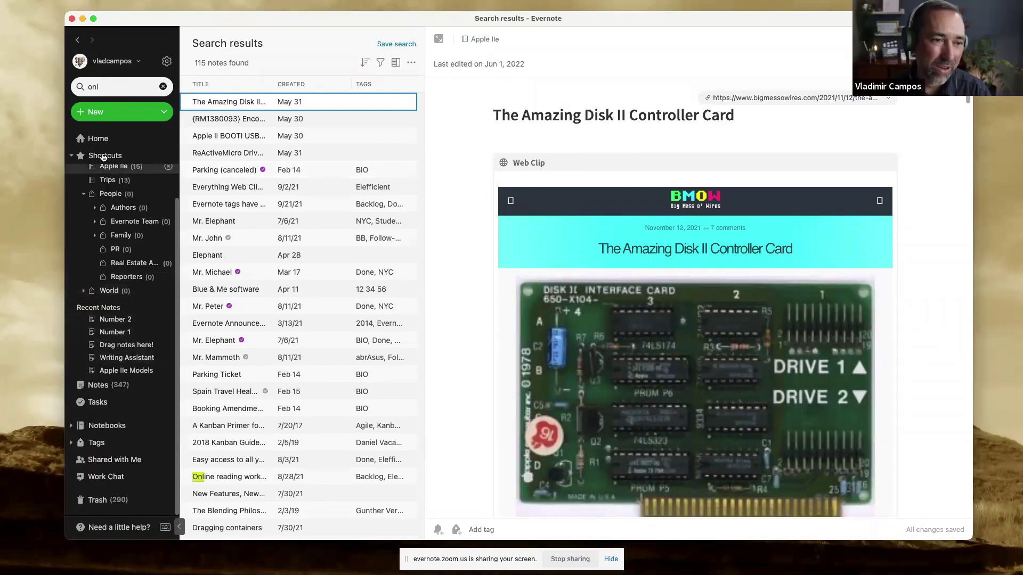
left_click(98, 140)
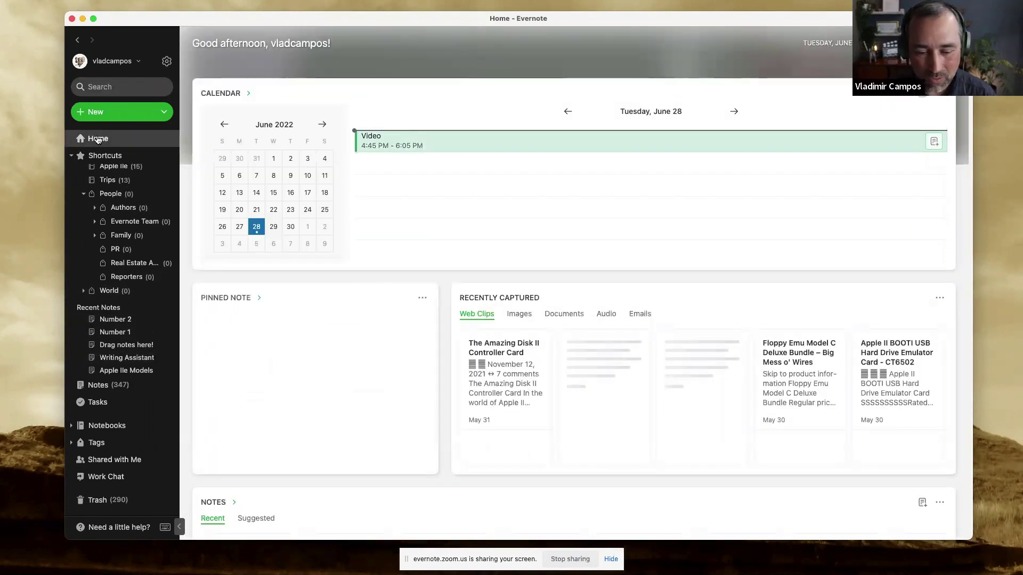
left_click(79, 41)
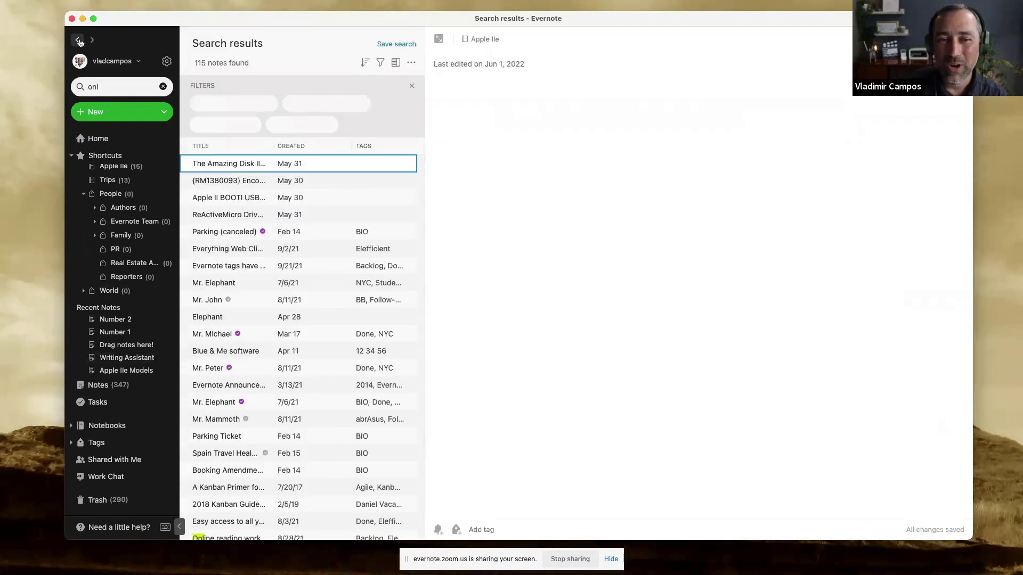